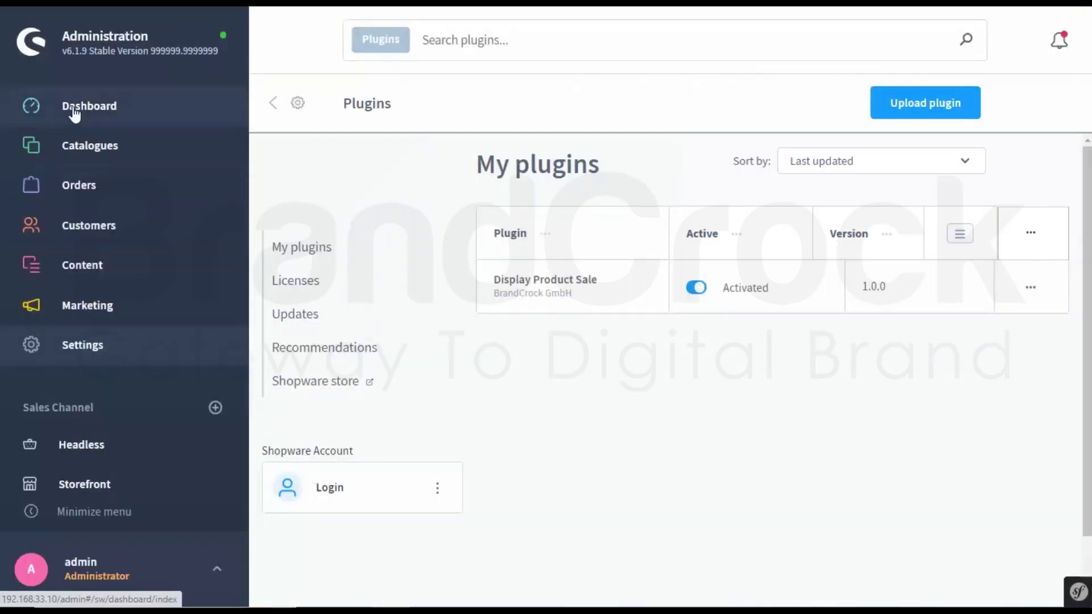
Step: Search the product list for Aerodynamic Granite Screen Bubbles, open it and scroll to its Product Sale fields
{"action": "mouse_move", "coordinate": [87, 146]}
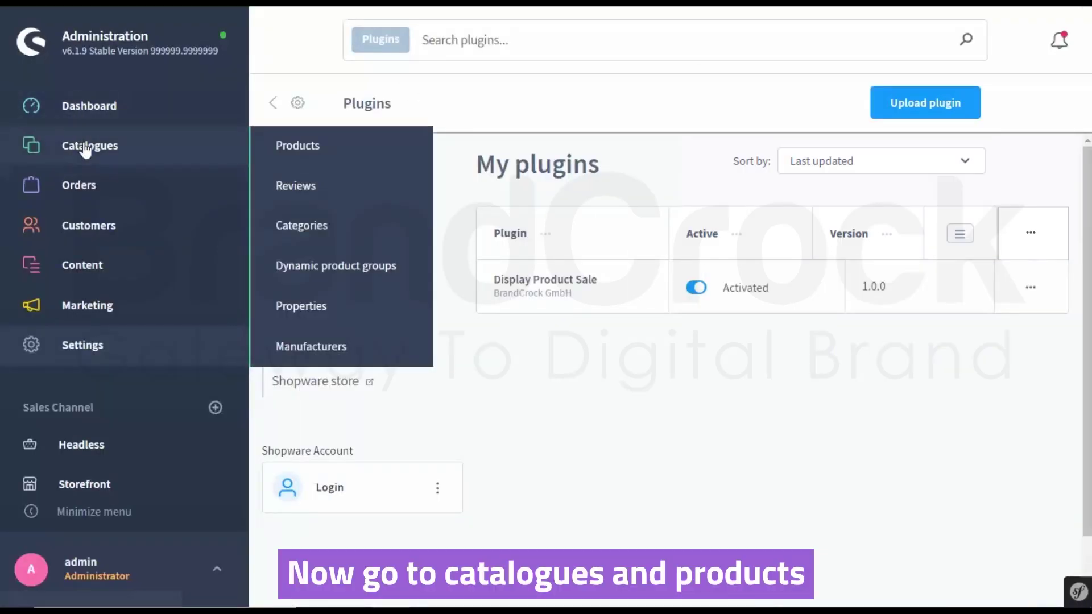
{"action": "left_click", "coordinate": [305, 149]}
{"action": "left_click", "coordinate": [596, 45]}
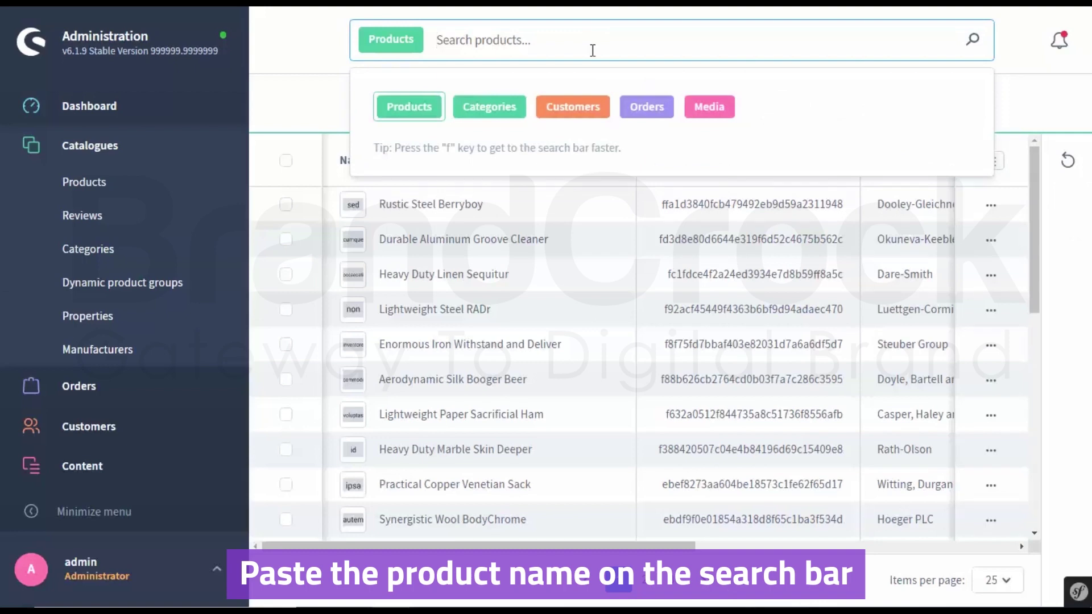
{"action": "type", "text": "Aerodynamic Granite Screen Bubbles"}
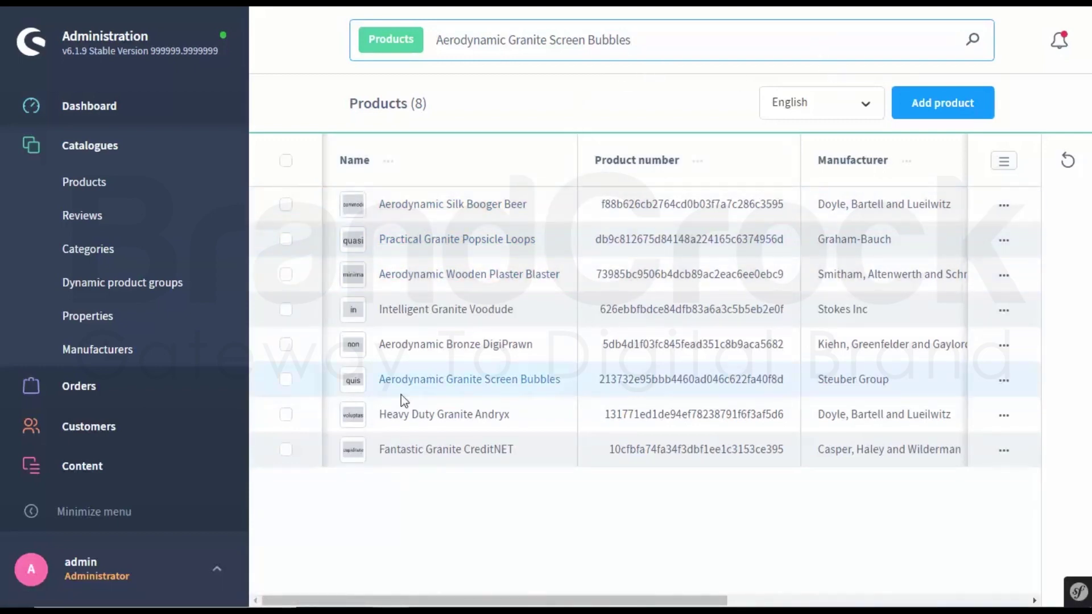
{"action": "left_click", "coordinate": [514, 385]}
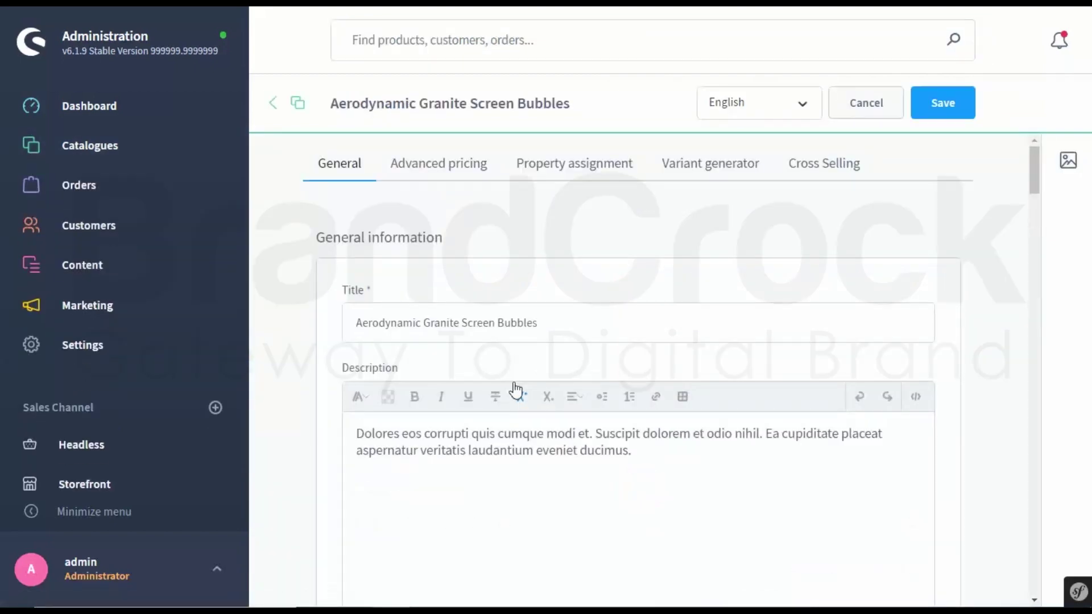
{"action": "scroll", "coordinate": [459, 273], "scroll_direction": "down", "scroll_amount": 7}
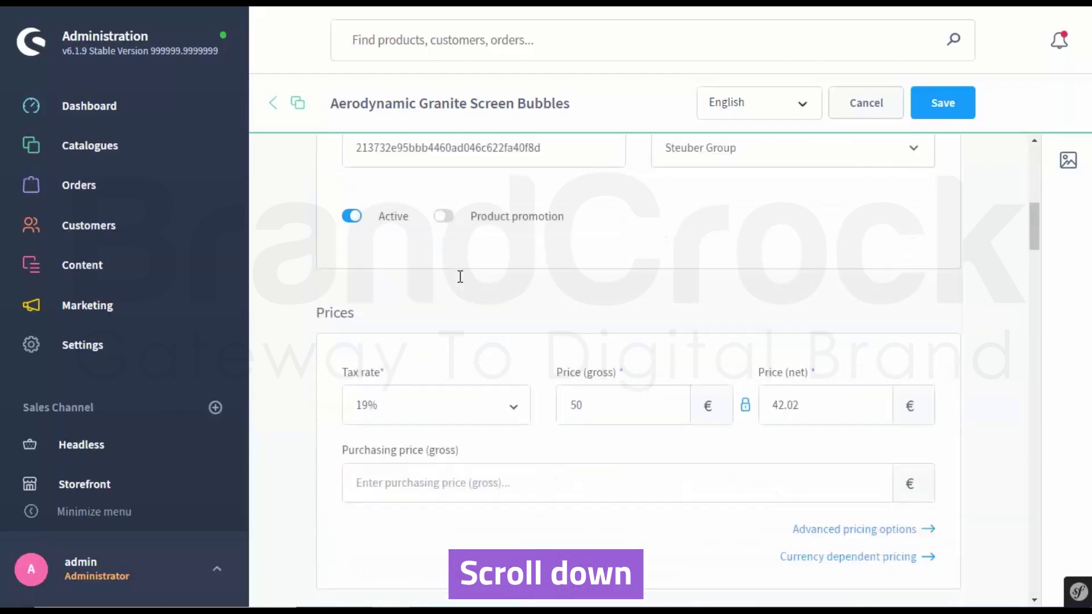
{"action": "scroll", "coordinate": [460, 277], "scroll_direction": "down", "scroll_amount": 15}
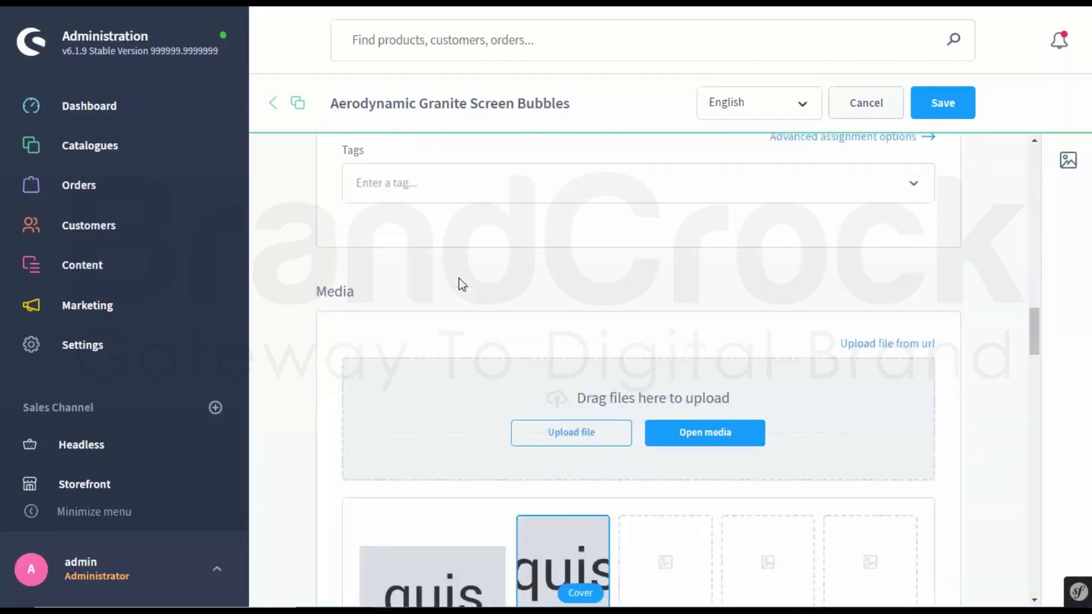
{"action": "scroll", "coordinate": [463, 287], "scroll_direction": "down", "scroll_amount": 10}
{"action": "scroll", "coordinate": [464, 291], "scroll_direction": "down", "scroll_amount": 12}
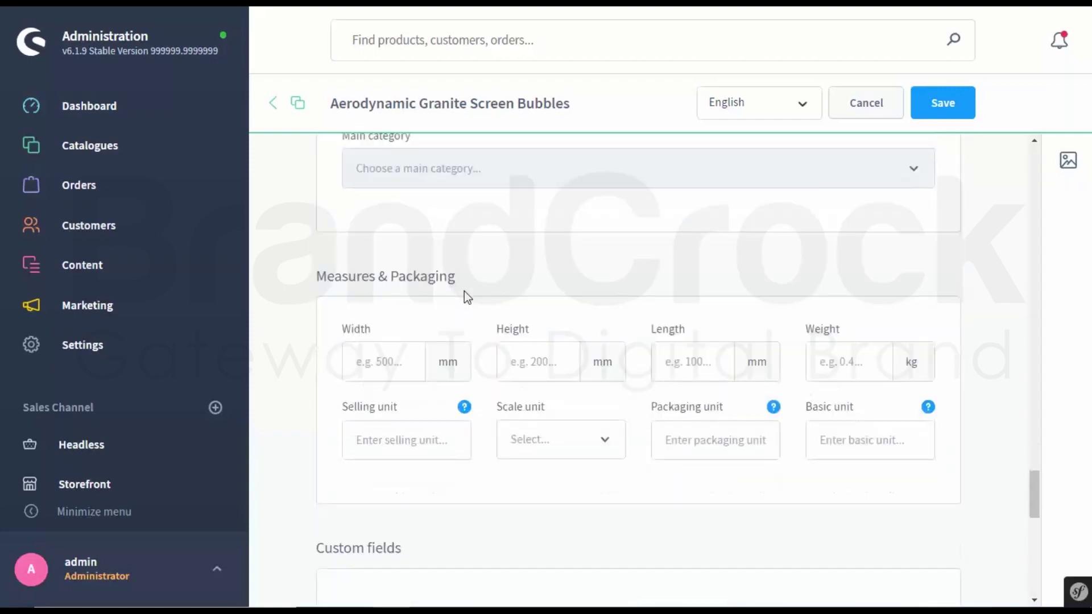
{"action": "scroll", "coordinate": [464, 291], "scroll_direction": "down", "scroll_amount": 12}
{"action": "scroll", "coordinate": [464, 292], "scroll_direction": "up", "scroll_amount": 5}
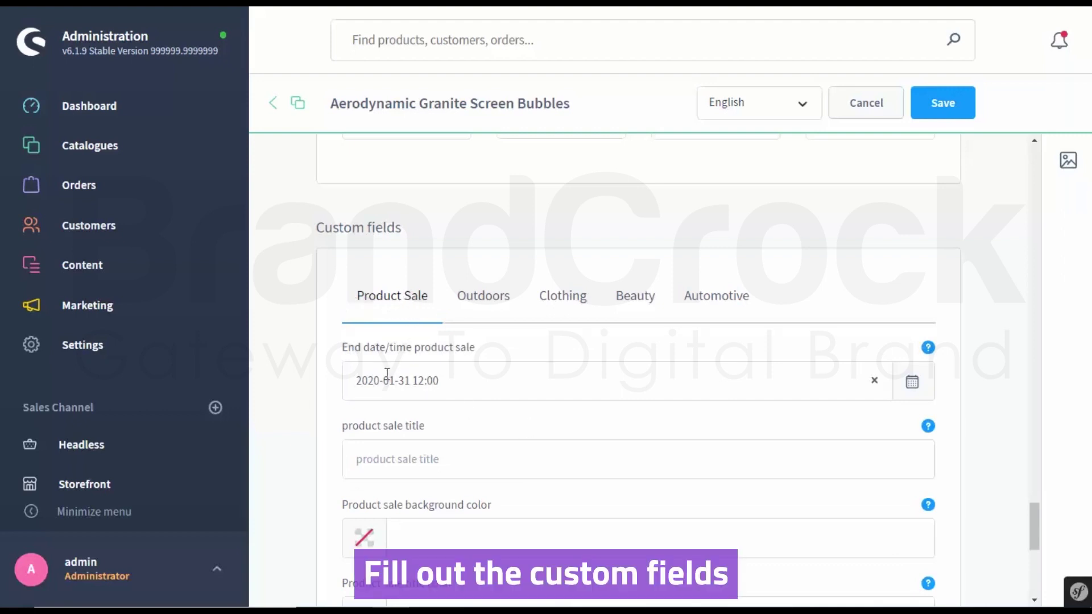
Step: Set the product sale end date to 31 January 2020
{"action": "left_click", "coordinate": [912, 382]}
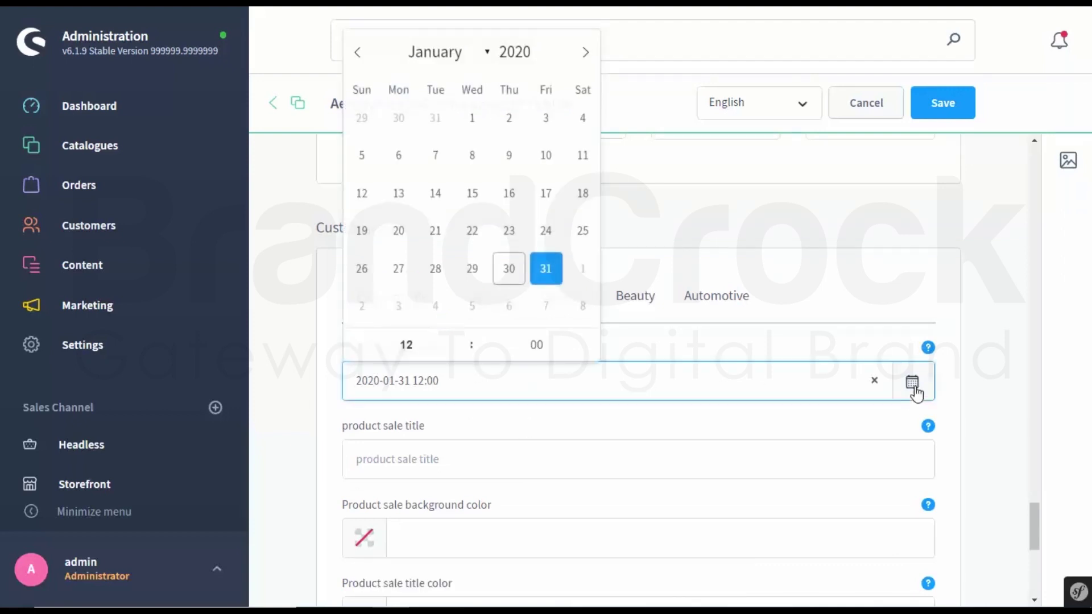
{"action": "left_click", "coordinate": [547, 274]}
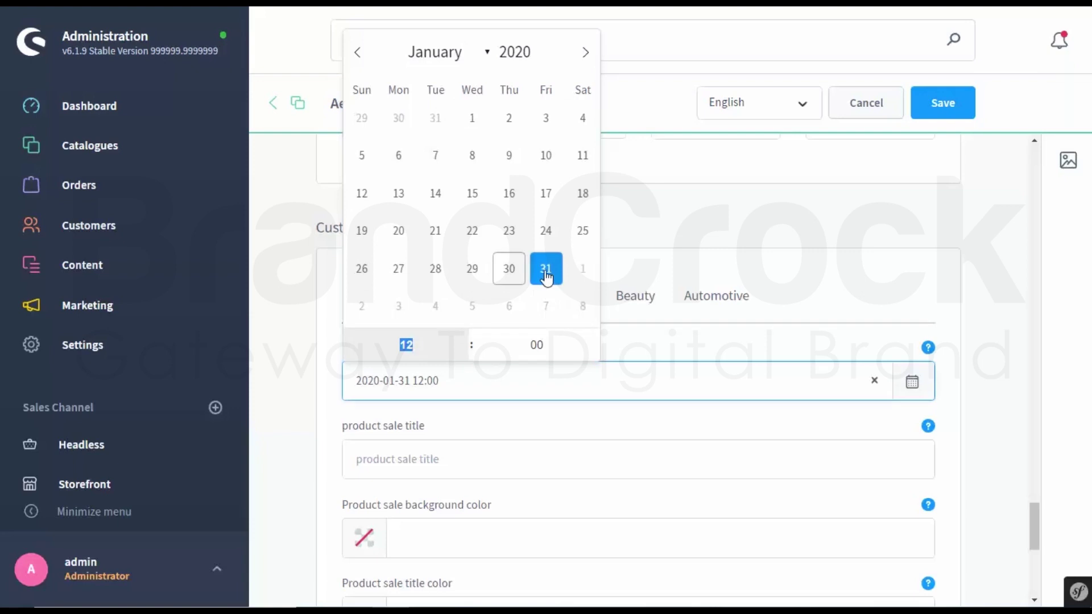
{"action": "left_click", "coordinate": [311, 412]}
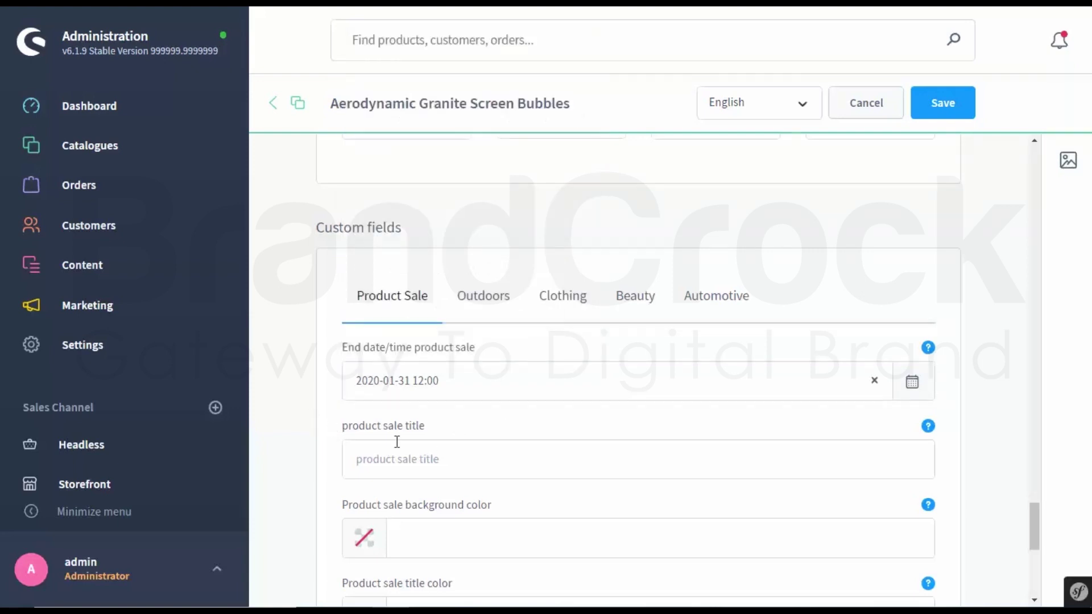
Step: Enter the sale title 'Sale 10%' and save the product
{"action": "left_click", "coordinate": [427, 458]}
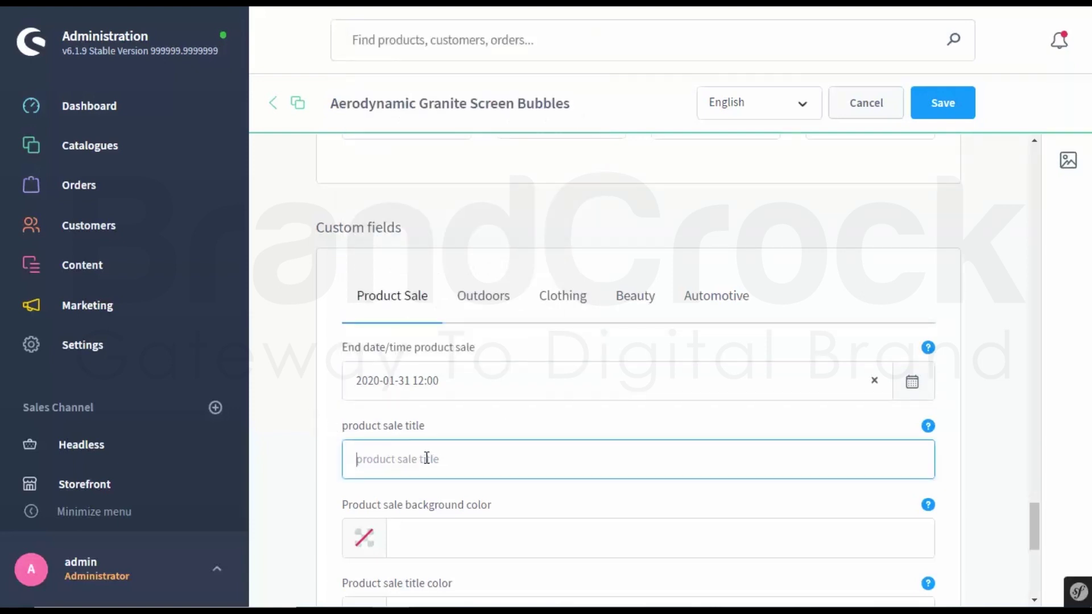
{"action": "type", "text": "S"}
{"action": "scroll", "coordinate": [427, 459], "scroll_direction": "down", "scroll_amount": 2}
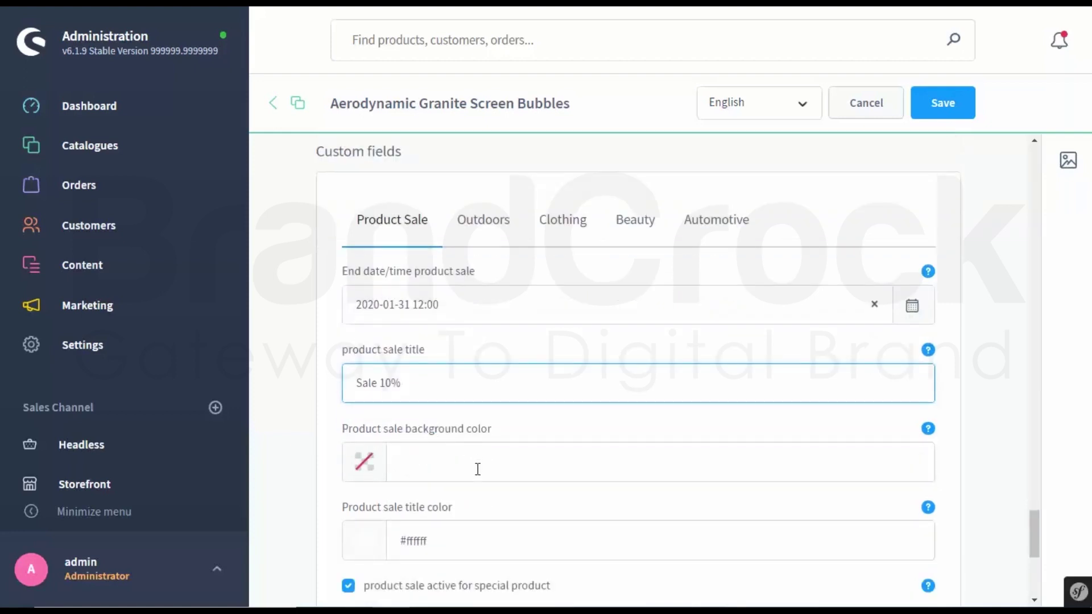
{"action": "scroll", "coordinate": [477, 469], "scroll_direction": "down", "scroll_amount": 2}
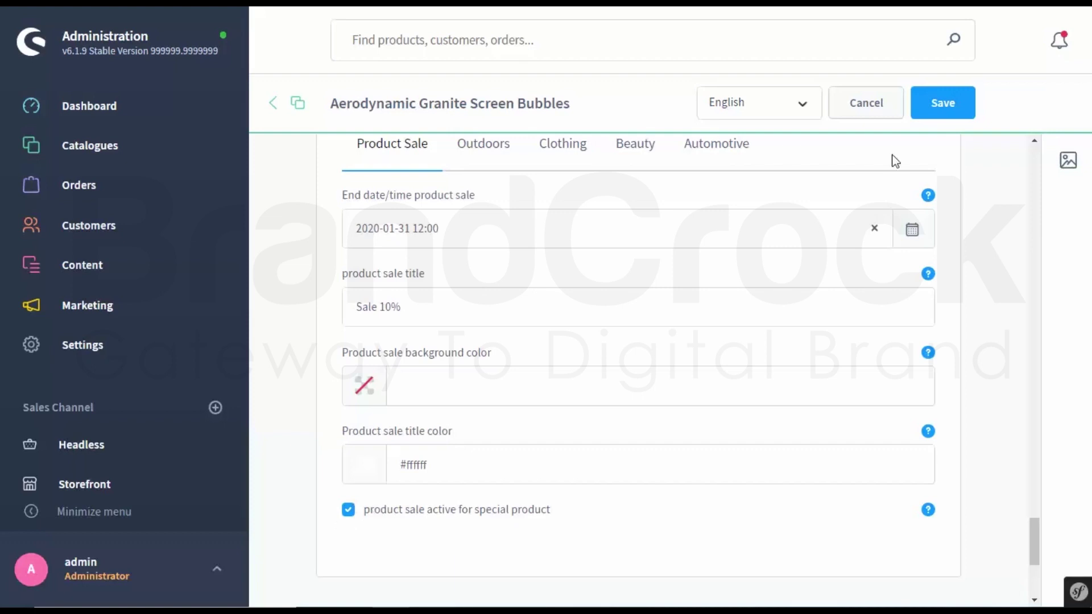
{"action": "left_click", "coordinate": [949, 104]}
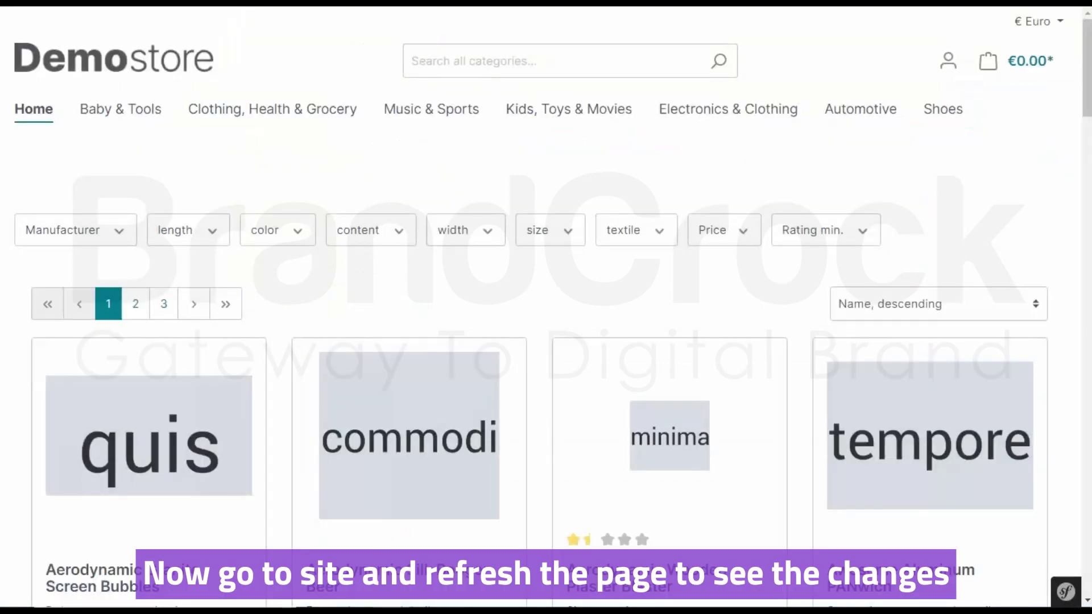
Step: Refresh the storefront to confirm the red Sale 10% ribbon, then select the Aerodynamic Silk Booger Beer name
{"action": "key", "text": "F5"}
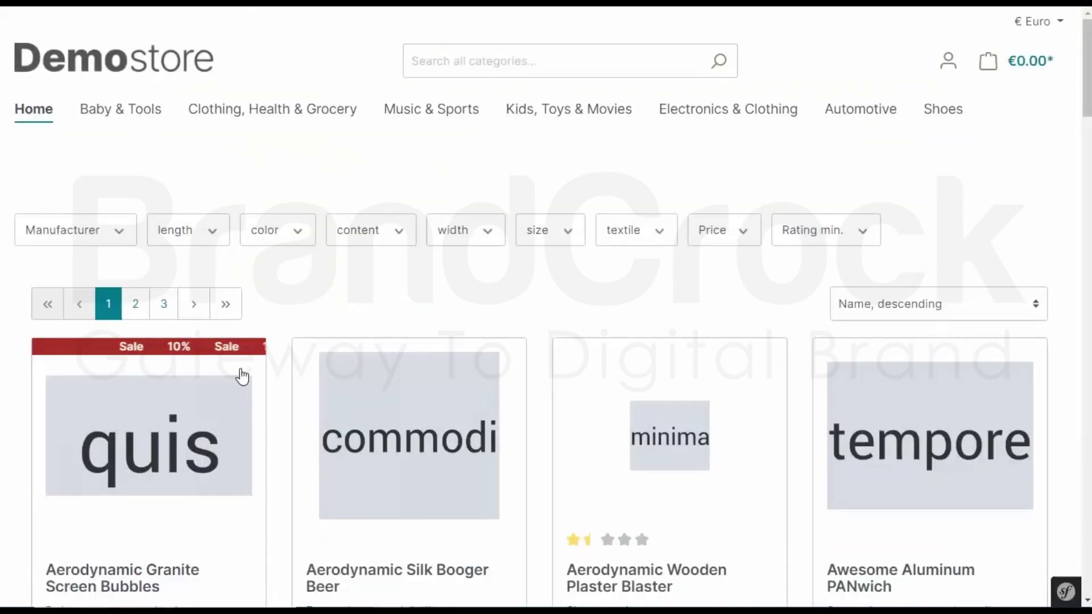
{"action": "scroll", "coordinate": [267, 360], "scroll_direction": "down", "scroll_amount": 1}
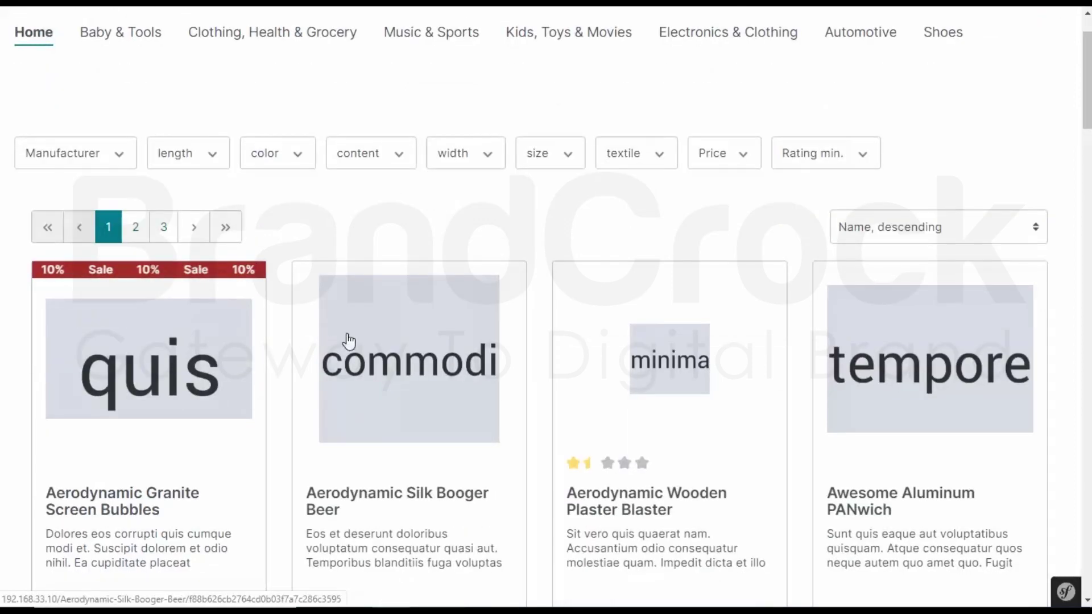
{"action": "scroll", "coordinate": [349, 341], "scroll_direction": "down", "scroll_amount": 2}
{"action": "left_click_drag", "start_coordinate": [306, 341], "coordinate": [361, 367]}
{"action": "key", "text": "ctrl+c"}
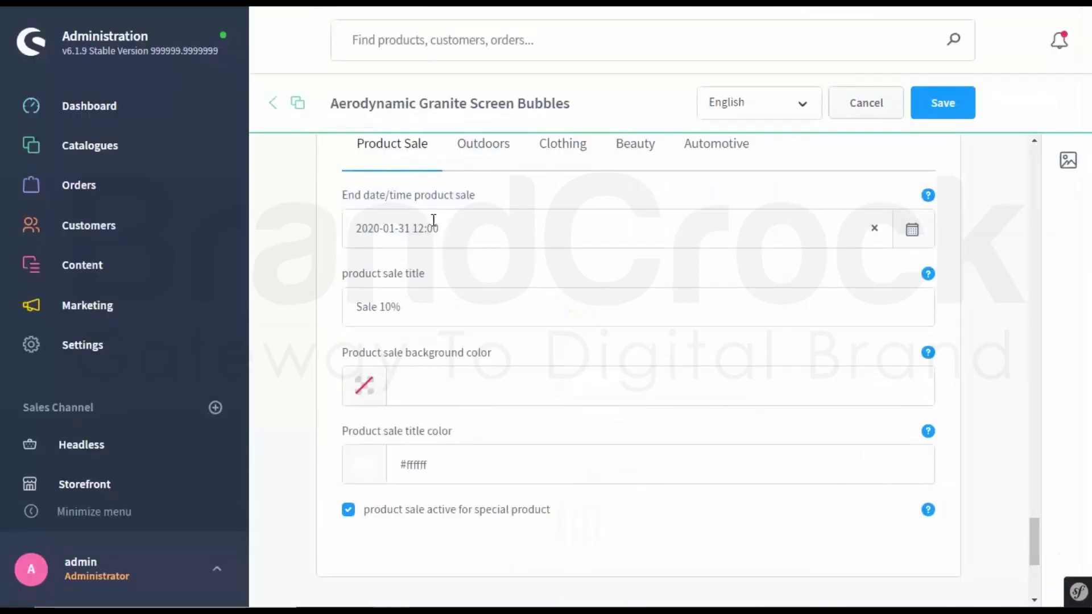
Step: Search for Aerodynamic Silk Booger Beer, open it and scroll to its blank Product Sale fields
{"action": "scroll", "coordinate": [700, 192], "scroll_direction": "up", "scroll_amount": 20}
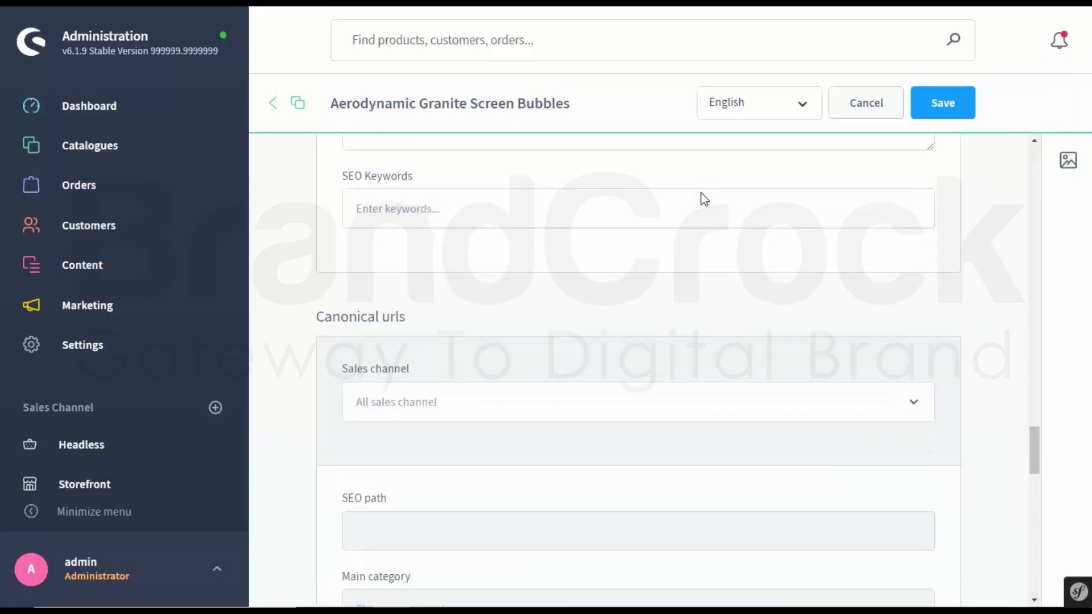
{"action": "scroll", "coordinate": [1031, 400], "scroll_direction": "up", "scroll_amount": 7}
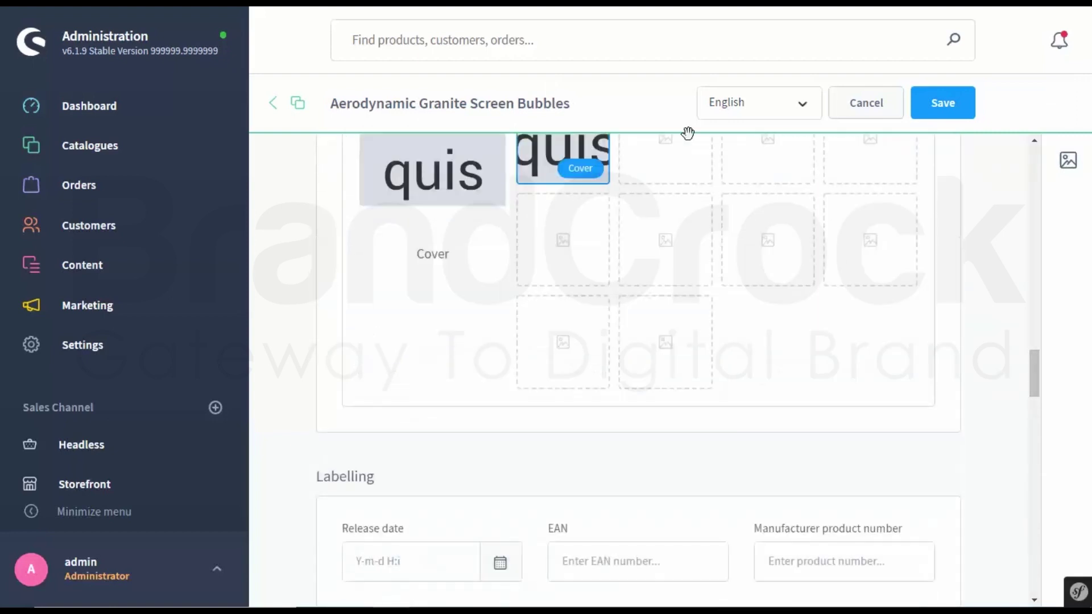
{"action": "left_click", "coordinate": [523, 37]}
{"action": "key", "text": "ctrl+v"}
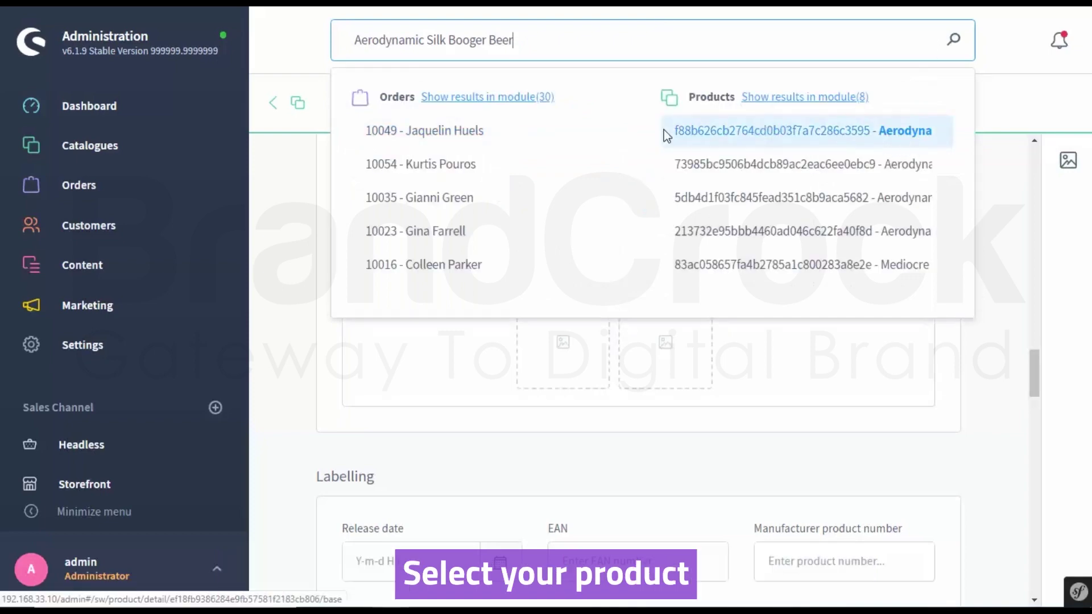
{"action": "left_click", "coordinate": [906, 142]}
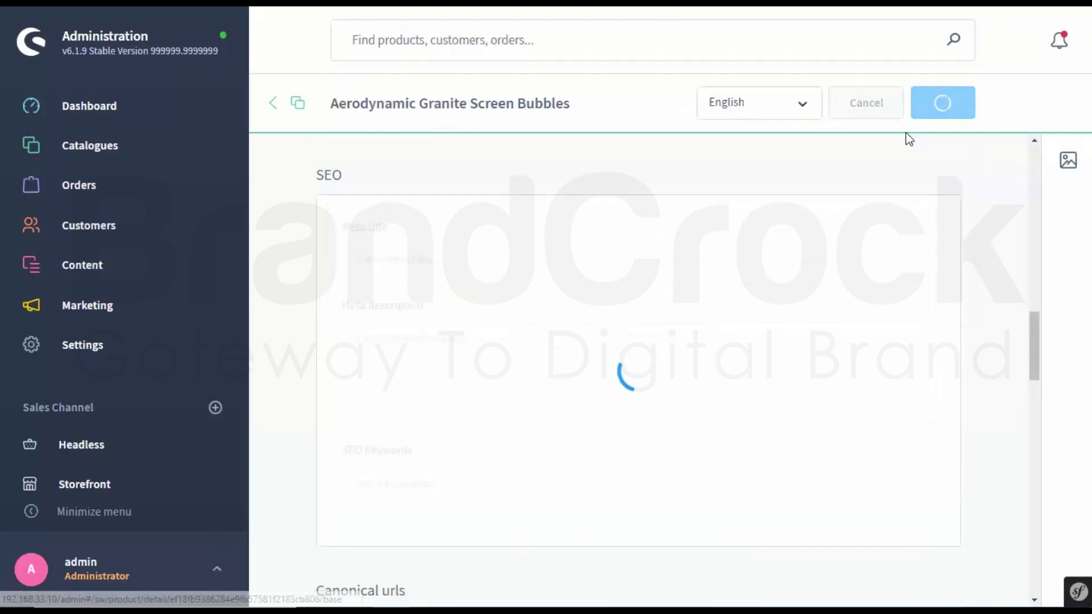
{"action": "scroll", "coordinate": [770, 232], "scroll_direction": "down", "scroll_amount": 20}
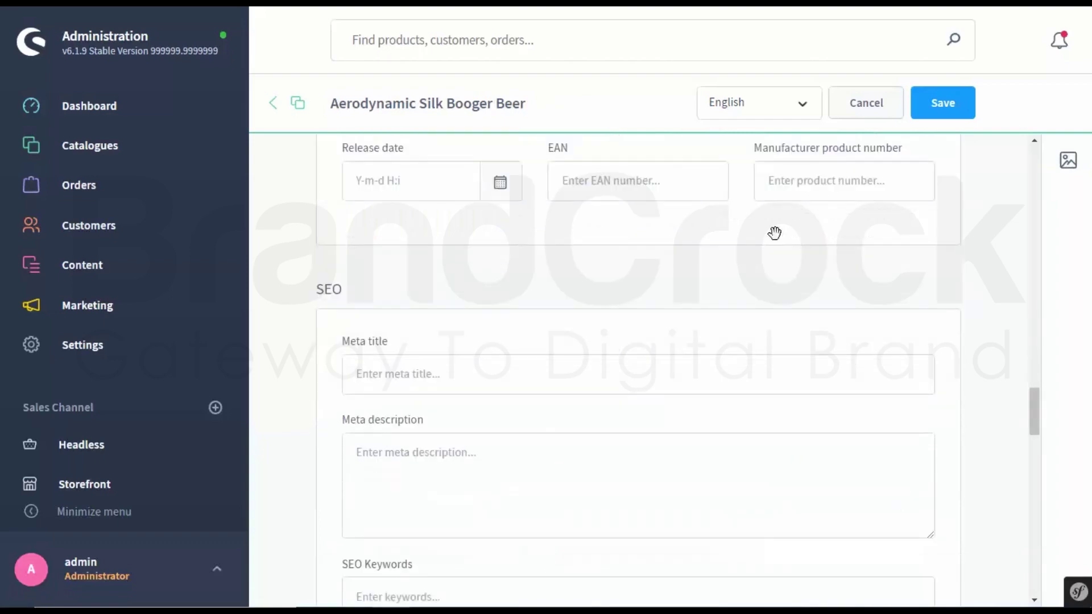
{"action": "scroll", "coordinate": [779, 243], "scroll_direction": "down", "scroll_amount": 10}
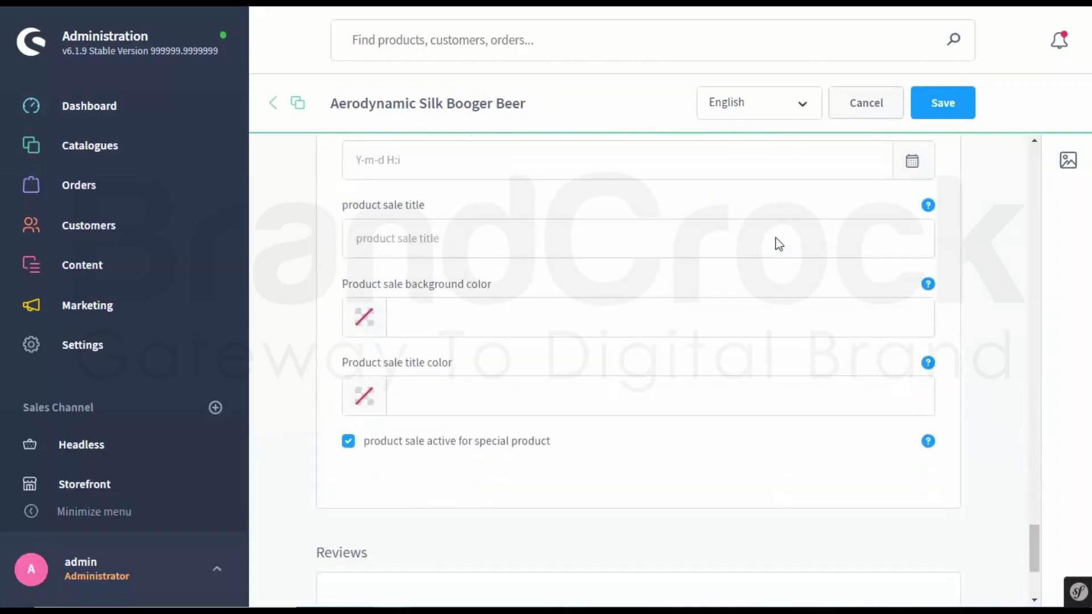
{"action": "scroll", "coordinate": [453, 239], "scroll_direction": "up", "scroll_amount": 3}
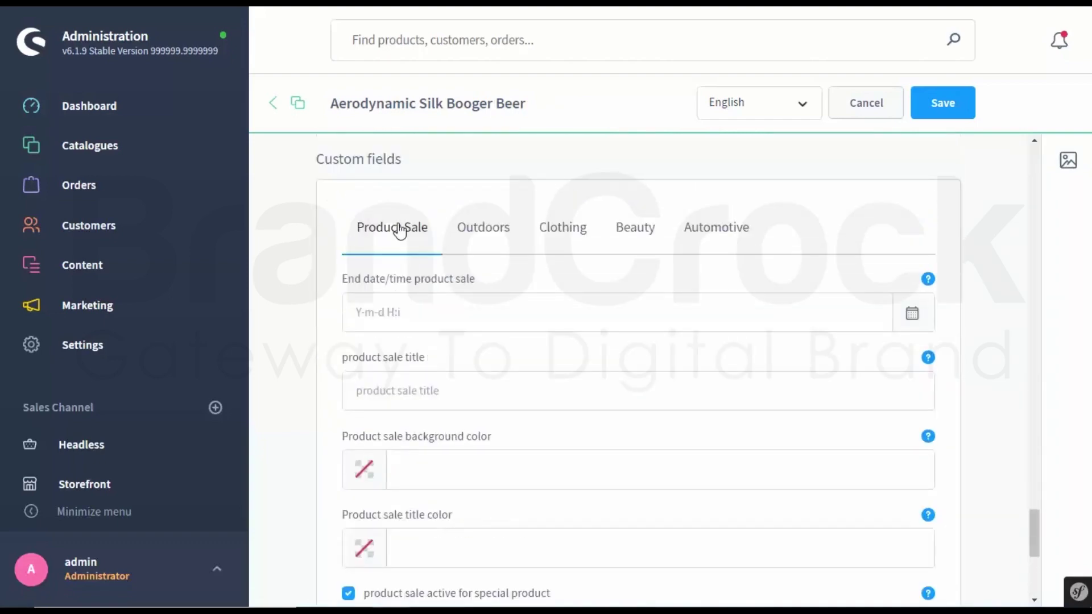
{"action": "left_click", "coordinate": [409, 310]}
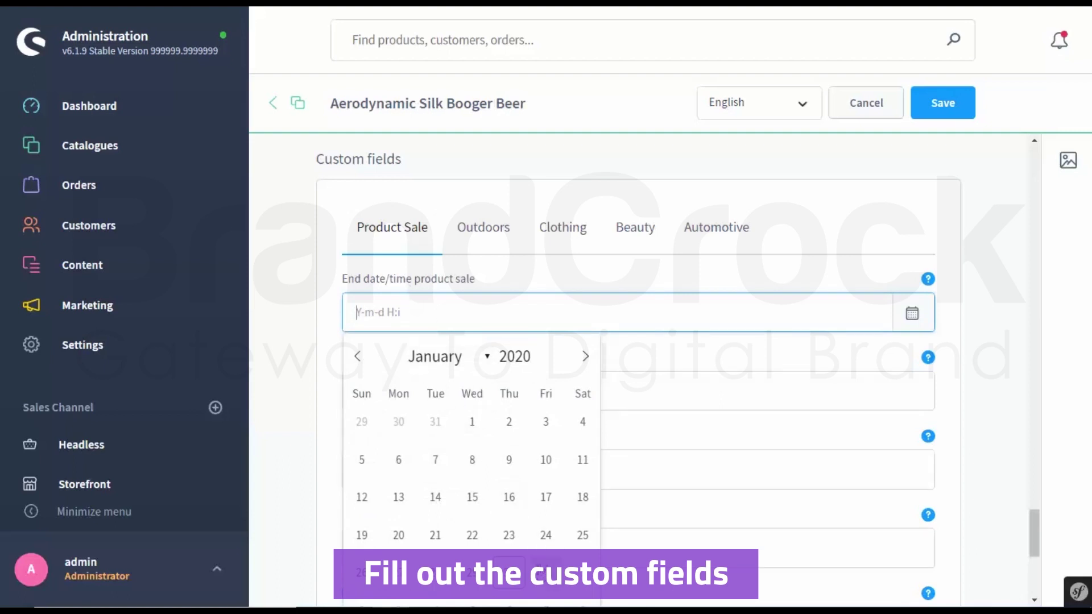
Step: Set the sale end date/time to 1 February 2020, 11:30
{"action": "left_click", "coordinate": [512, 574]}
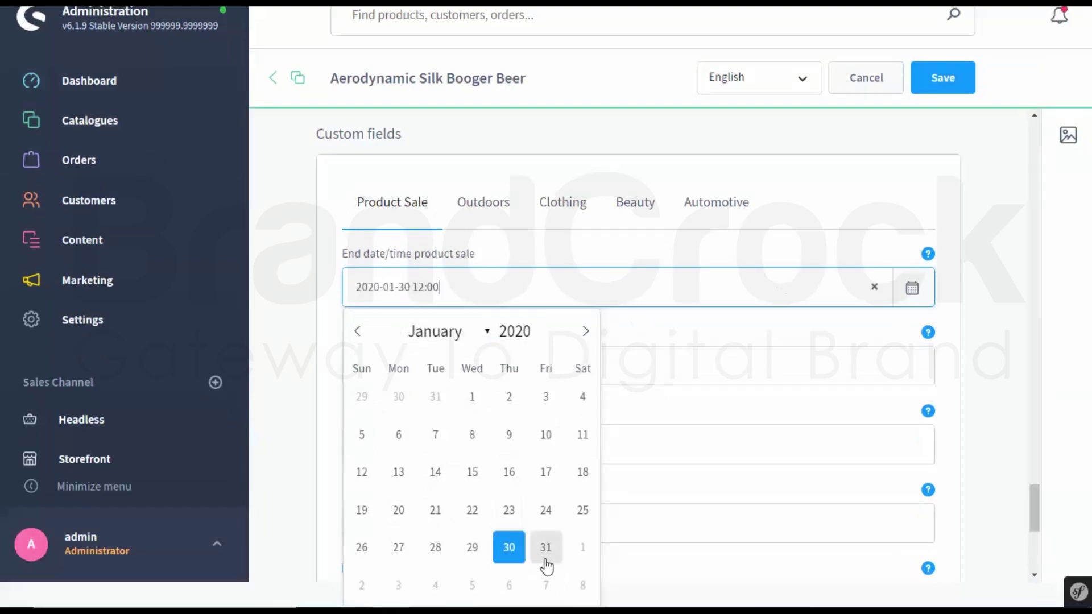
{"action": "left_click", "coordinate": [583, 547]}
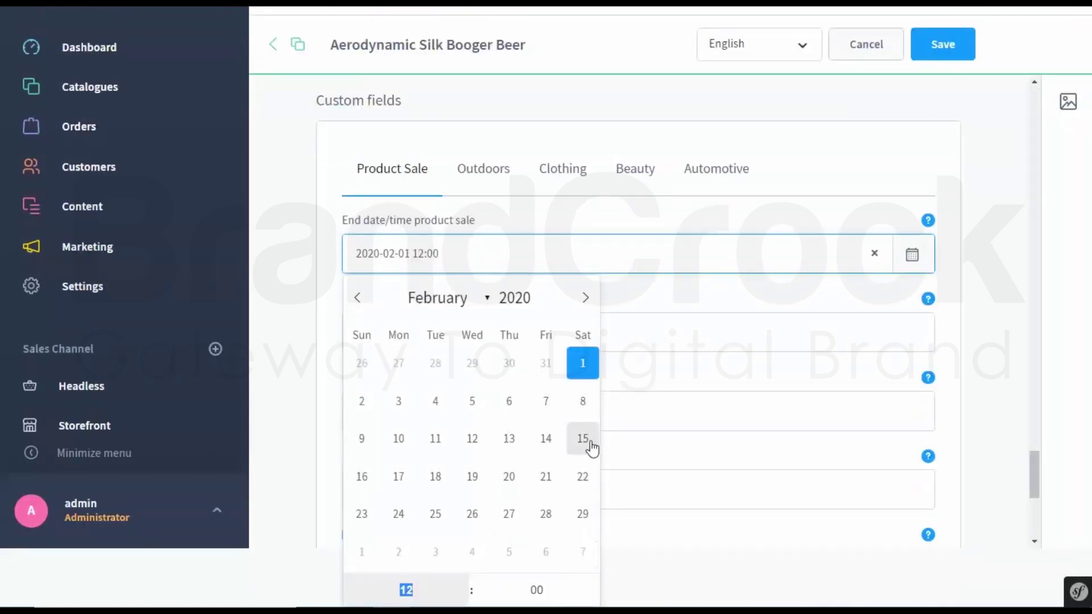
{"action": "key", "text": "BackSpace"}
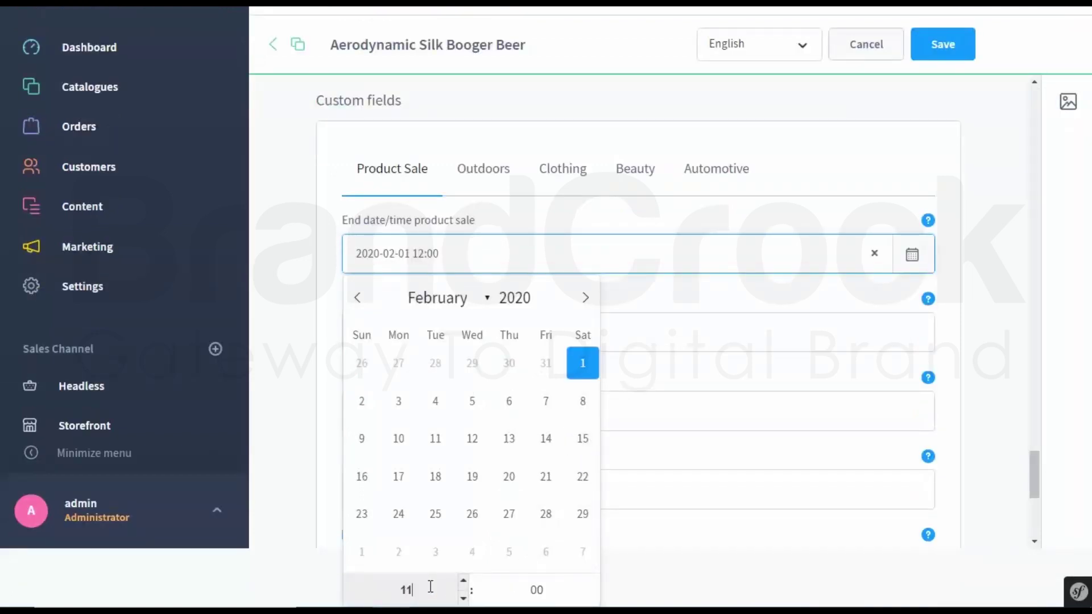
{"action": "left_click", "coordinate": [535, 590]}
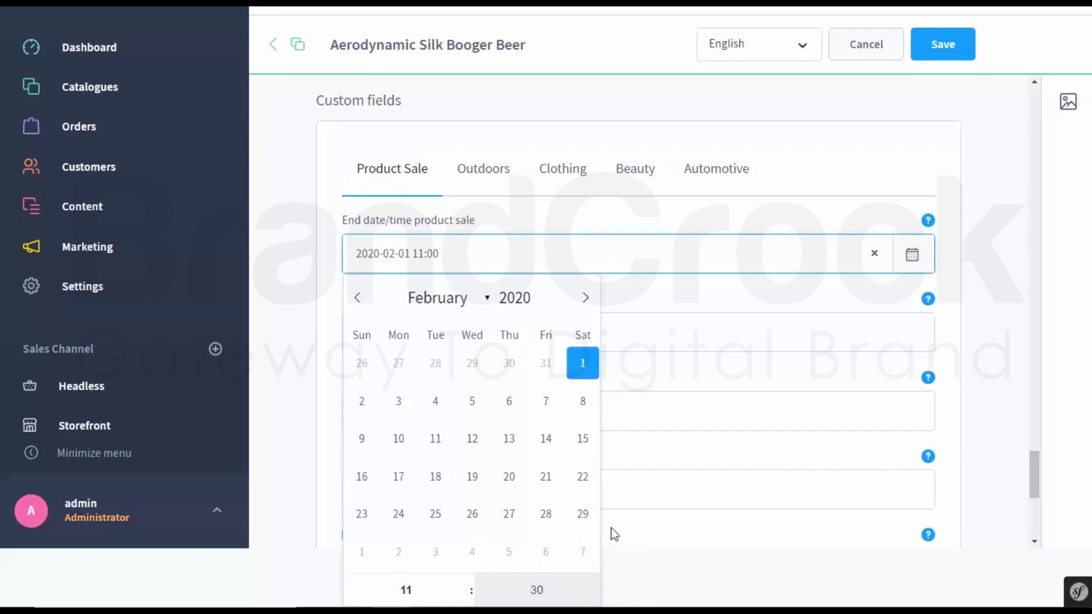
{"action": "scroll", "coordinate": [622, 521], "scroll_direction": "down", "scroll_amount": 3}
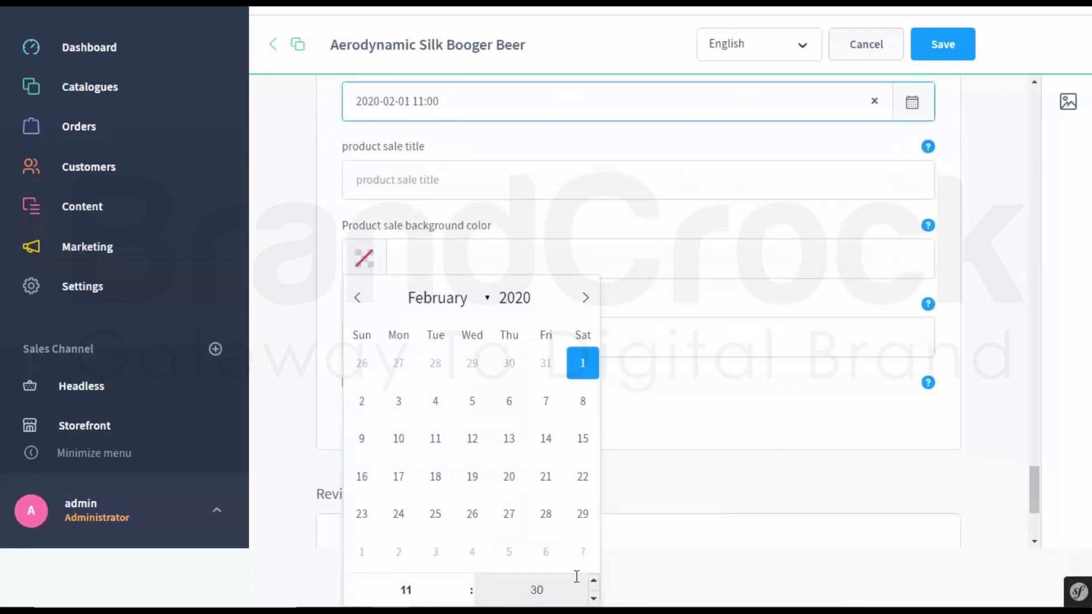
{"action": "left_click", "coordinate": [734, 498]}
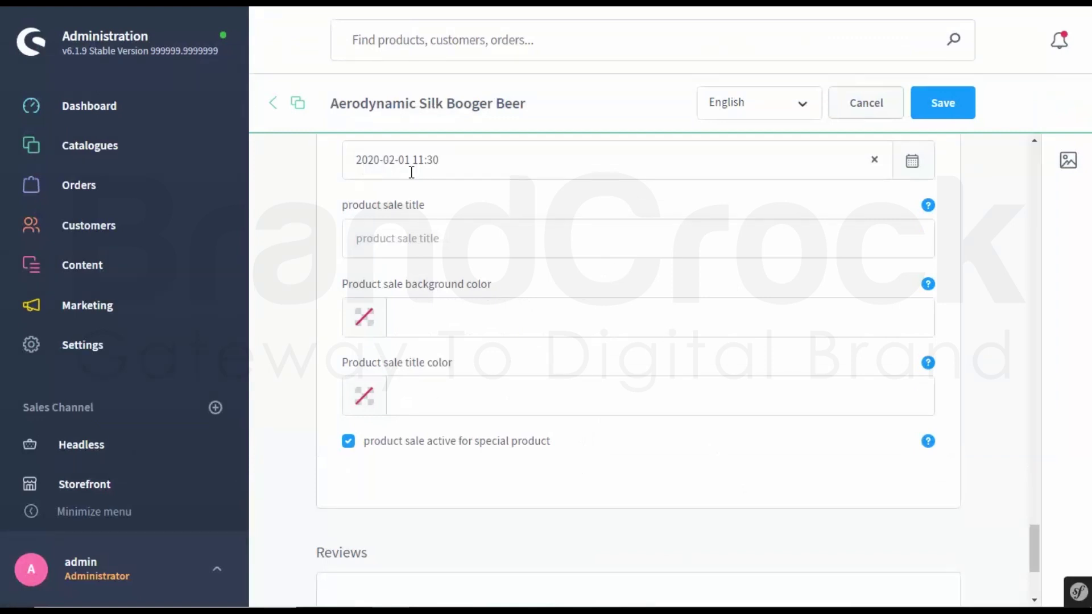
{"action": "left_click", "coordinate": [418, 230]}
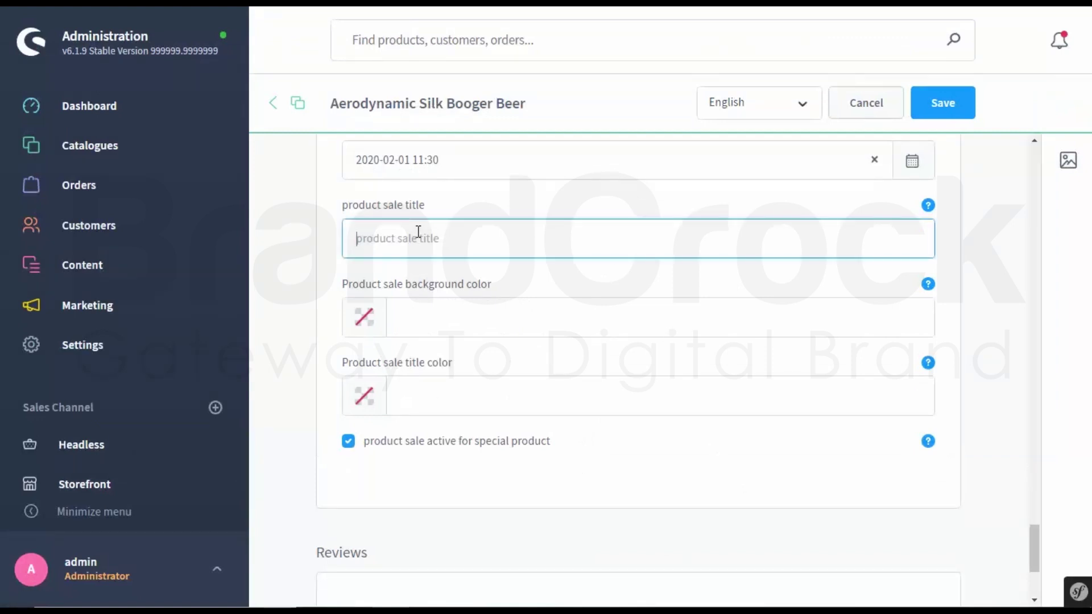
Step: Title the sale 'Sale 20%' and give it a dark blue #062575 background
{"action": "type", "text": "SA"}
{"action": "left_click", "coordinate": [355, 320]}
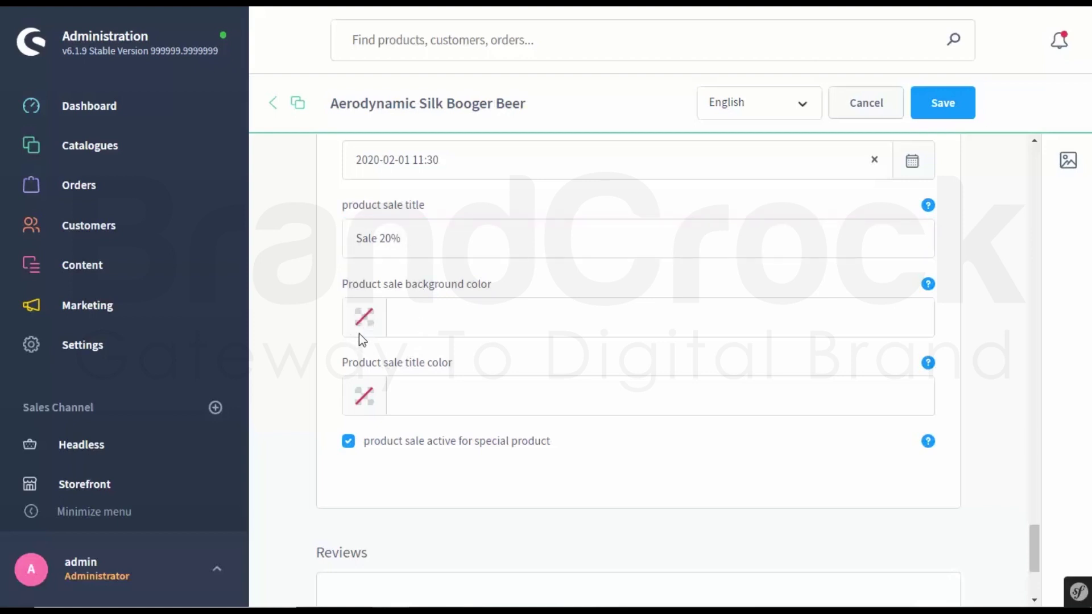
{"action": "left_click", "coordinate": [367, 327]}
{"action": "left_click", "coordinate": [436, 495]}
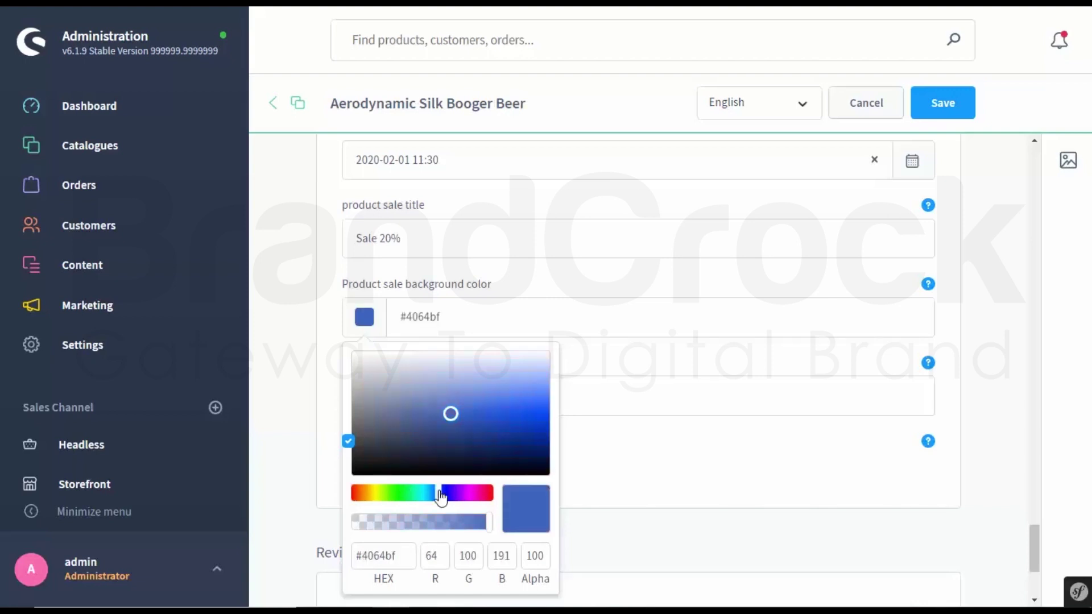
{"action": "left_click_drag", "start_coordinate": [452, 414], "coordinate": [531, 446]}
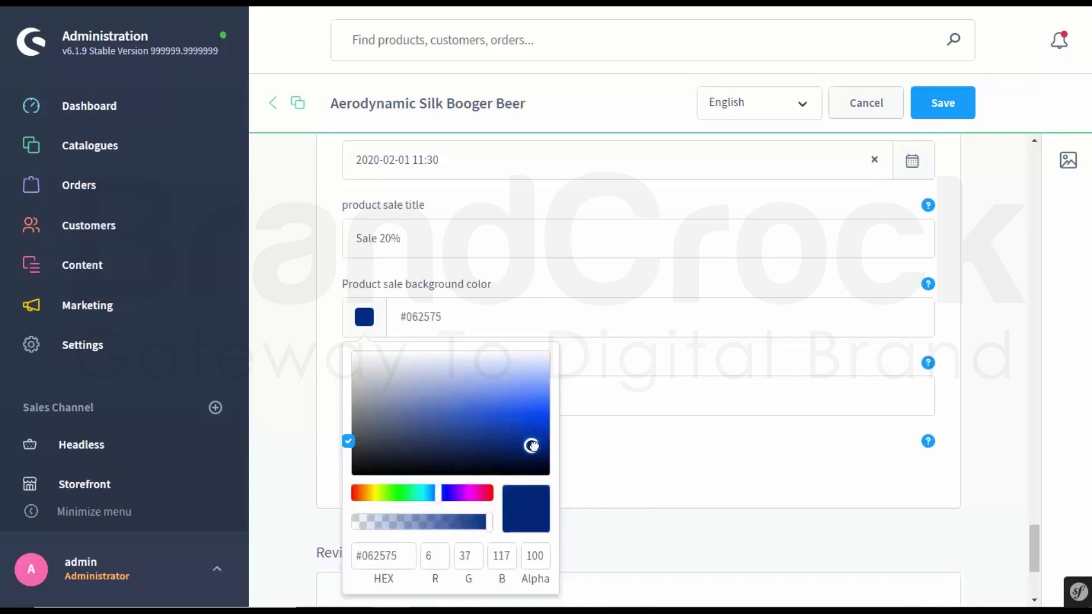
{"action": "left_click", "coordinate": [705, 398]}
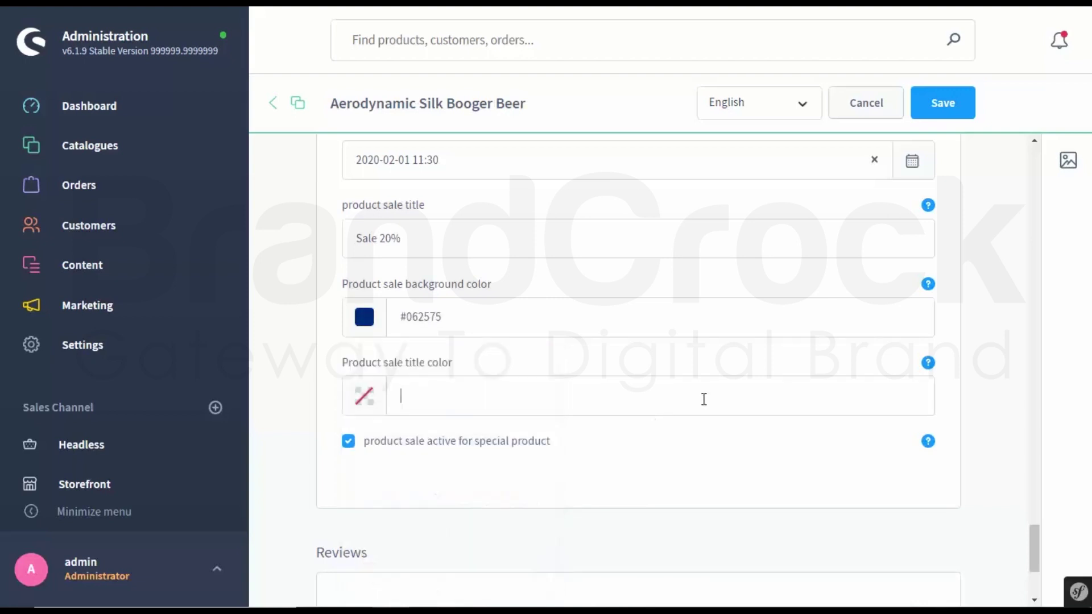
Step: Set the sale title colour to #f5f5f5 and toggle the sale's active checkbox
{"action": "left_click", "coordinate": [377, 391]}
{"action": "left_click_drag", "start_coordinate": [451, 191], "coordinate": [341, 139]}
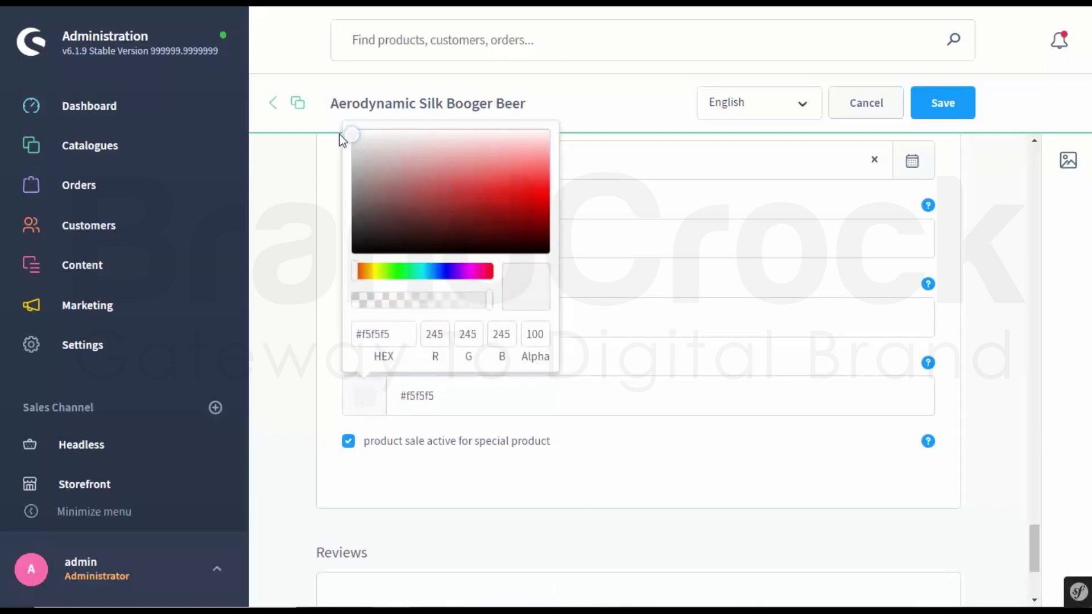
{"action": "left_click", "coordinate": [505, 486]}
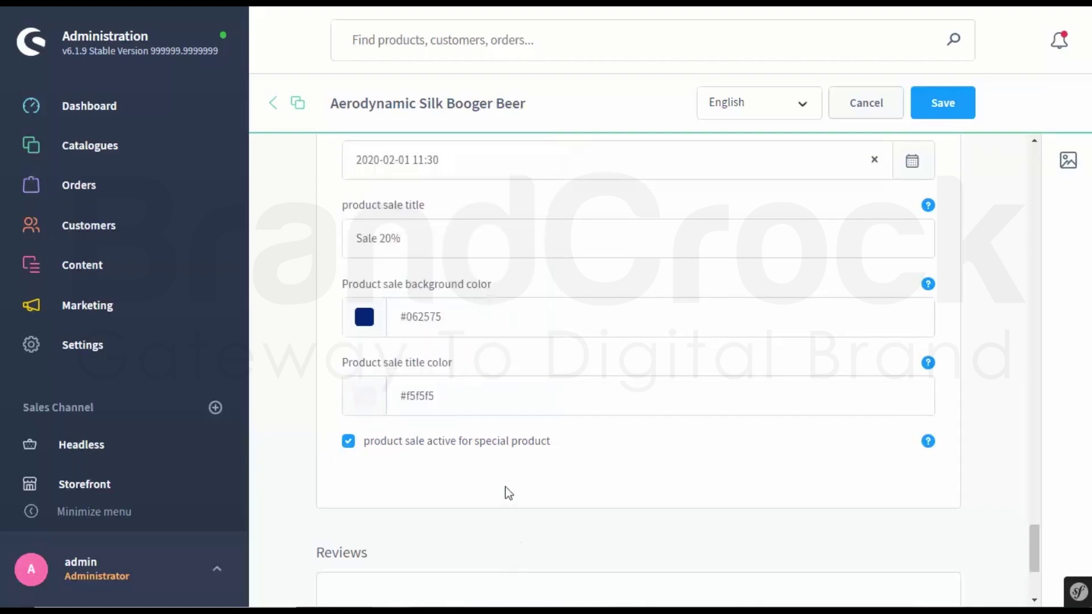
{"action": "left_click", "coordinate": [347, 442]}
Step: Save, check the dark blue Sale 20% ribbon on the storefront, and select Aerodynamic Wooden Plaster Blaster's name
{"action": "left_click", "coordinate": [945, 106]}
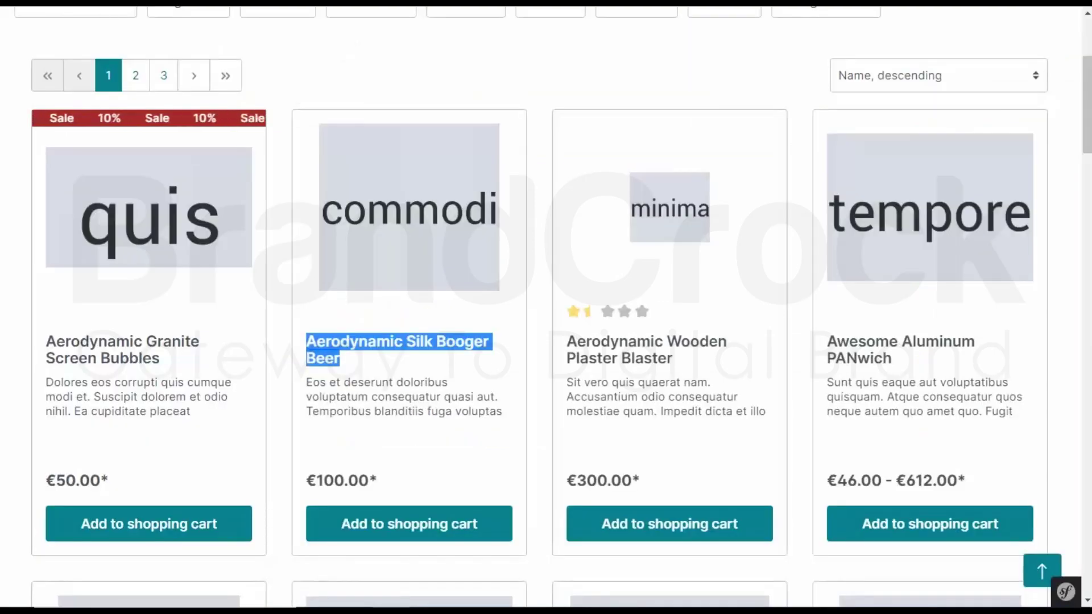
{"action": "key", "text": "F5"}
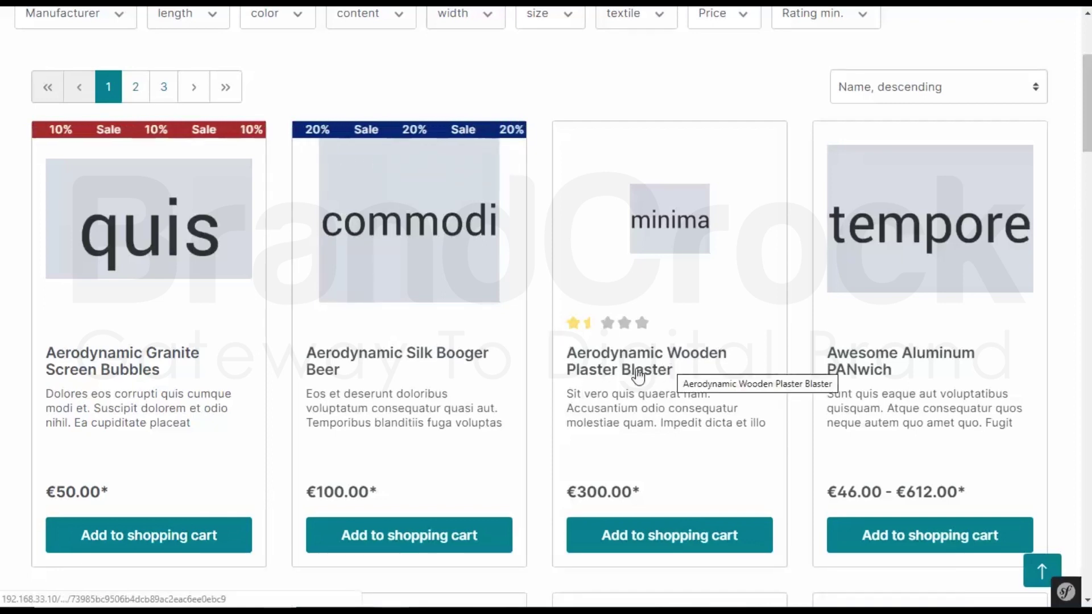
{"action": "left_click_drag", "start_coordinate": [568, 342], "coordinate": [686, 374]}
{"action": "key", "text": "ctrl+c"}
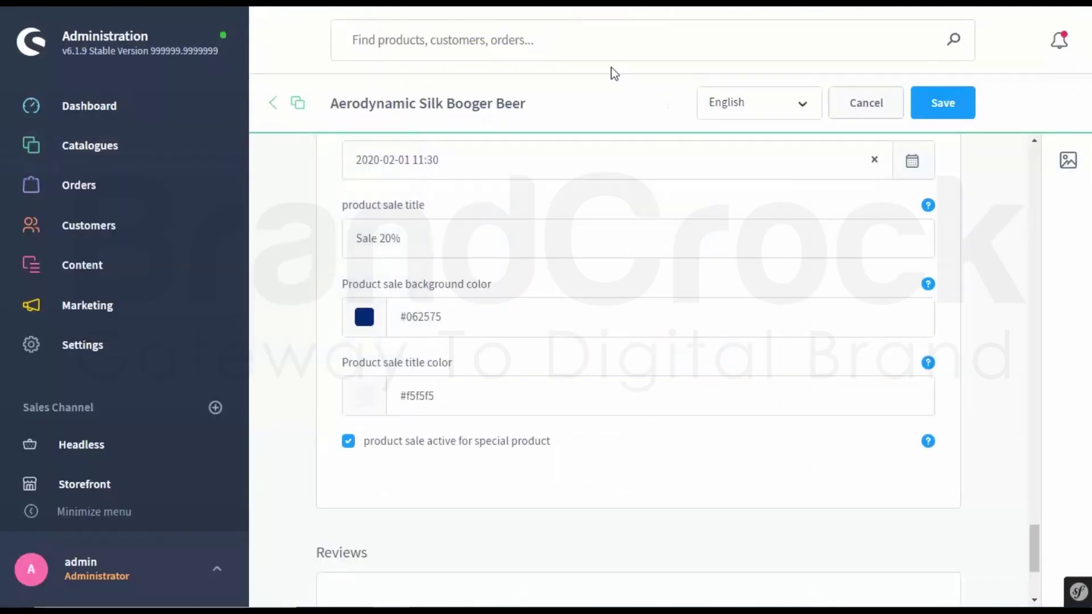
{"action": "left_click", "coordinate": [595, 48]}
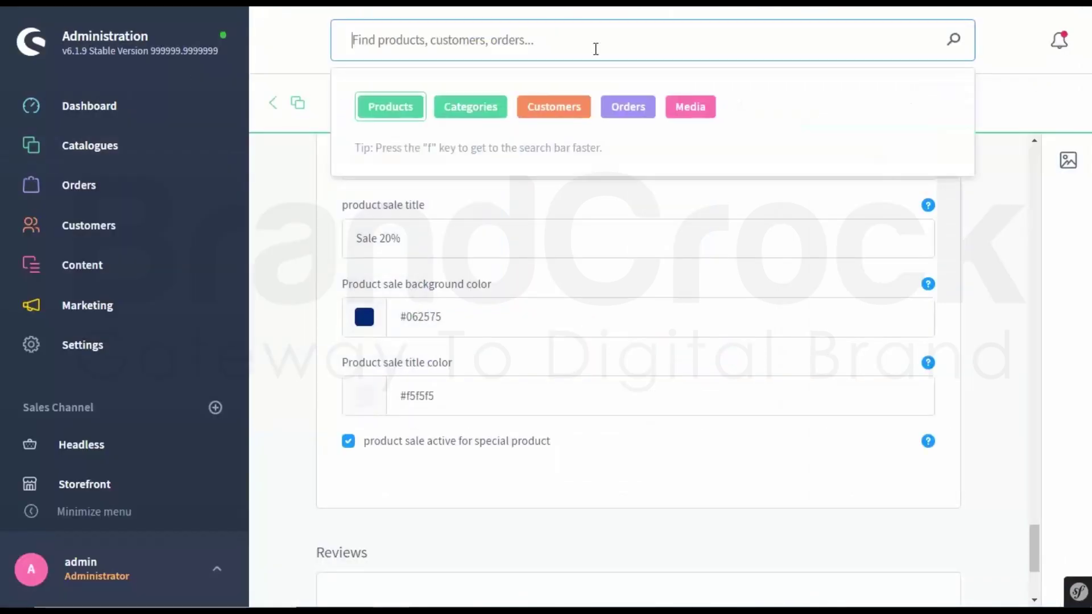
Step: Open Aerodynamic Wooden Plaster Blaster and set its sale end date to 5 February 2020
{"action": "key", "text": "ctrl+v"}
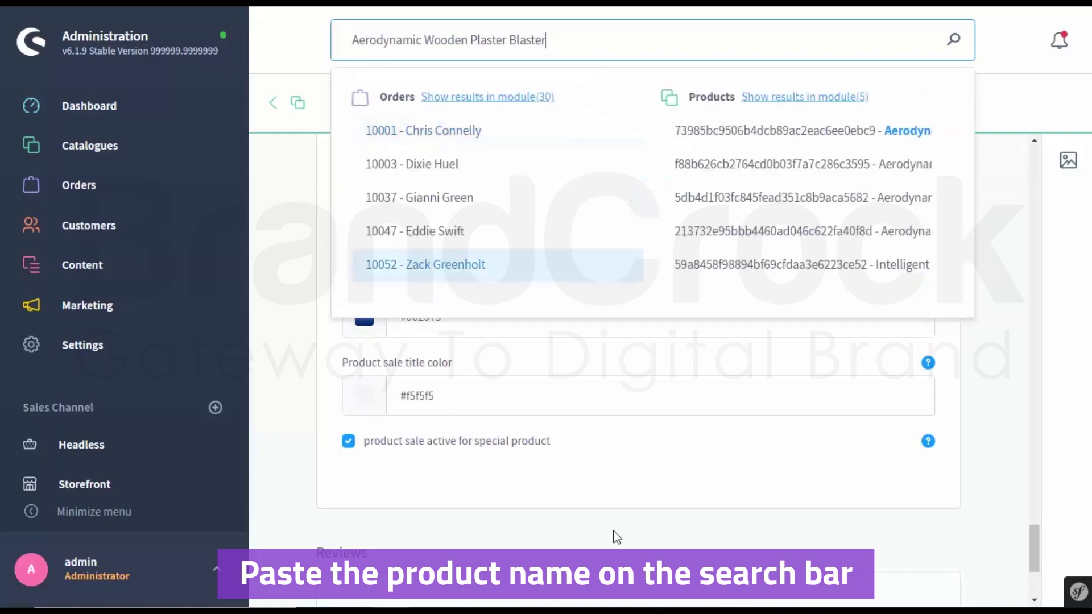
{"action": "left_click", "coordinate": [896, 137]}
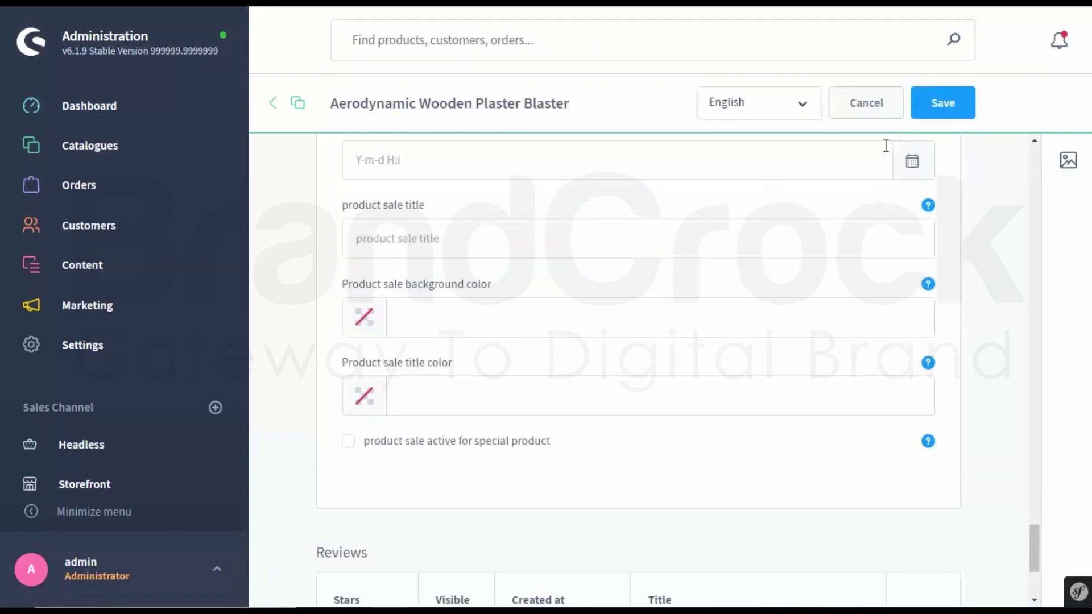
{"action": "scroll", "coordinate": [722, 264], "scroll_direction": "up", "scroll_amount": 4}
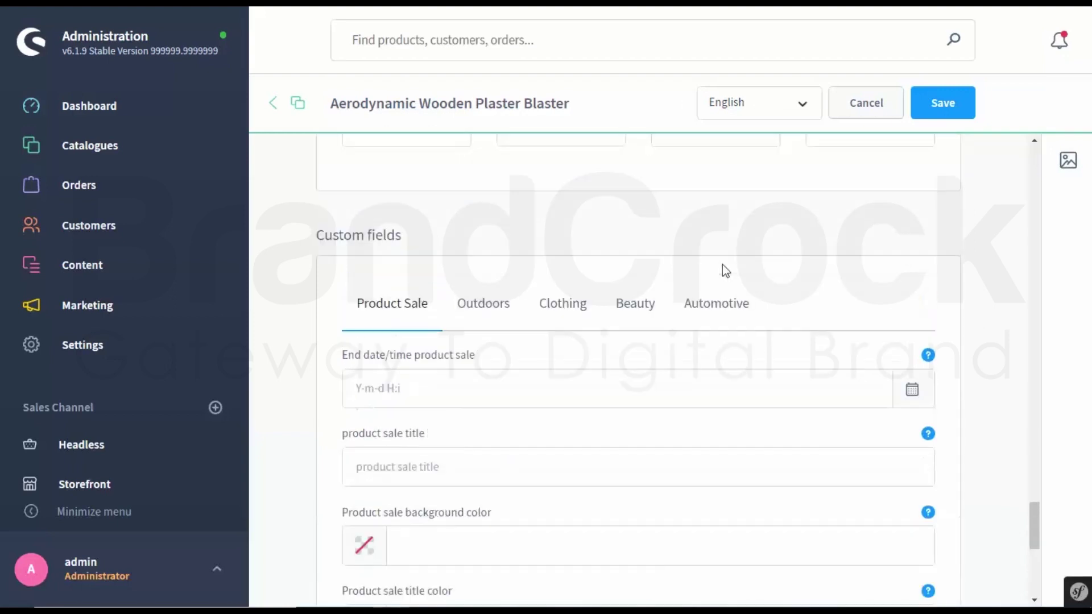
{"action": "scroll", "coordinate": [414, 226], "scroll_direction": "down", "scroll_amount": 3}
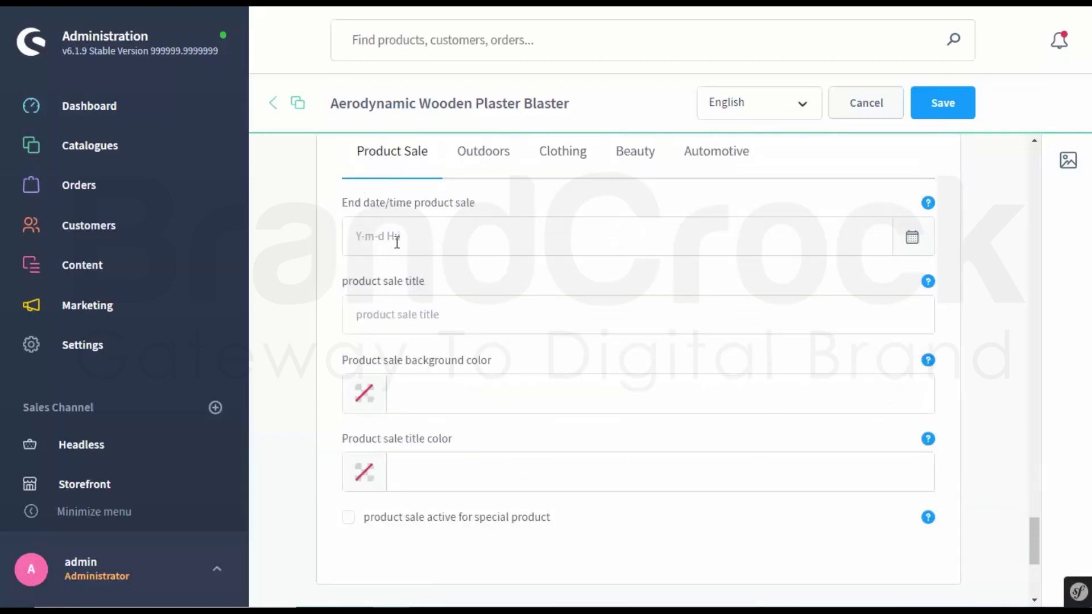
{"action": "left_click", "coordinate": [399, 240]}
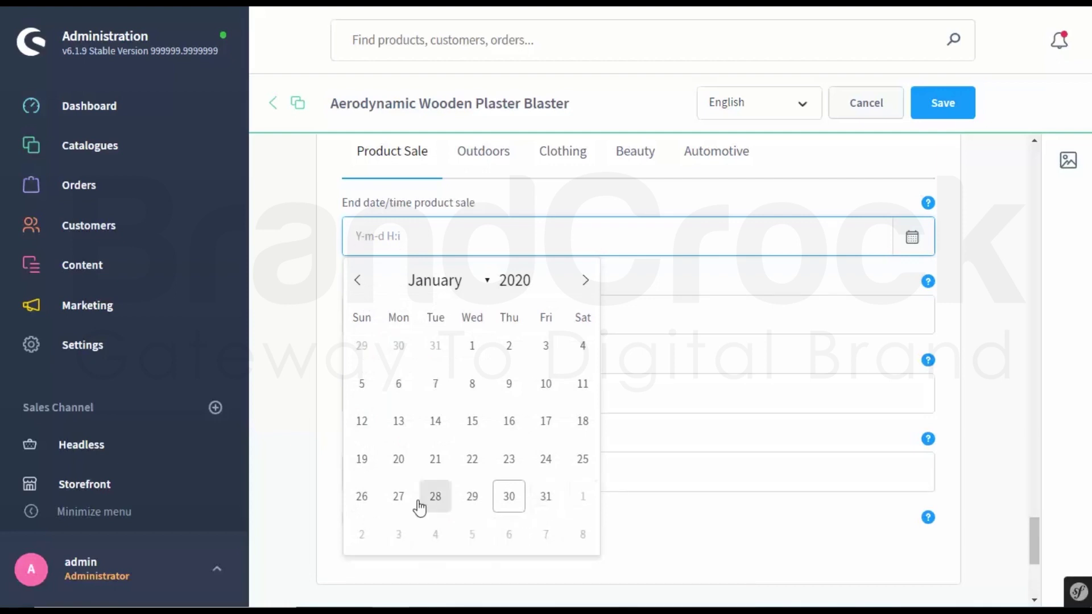
{"action": "left_click", "coordinate": [472, 535]}
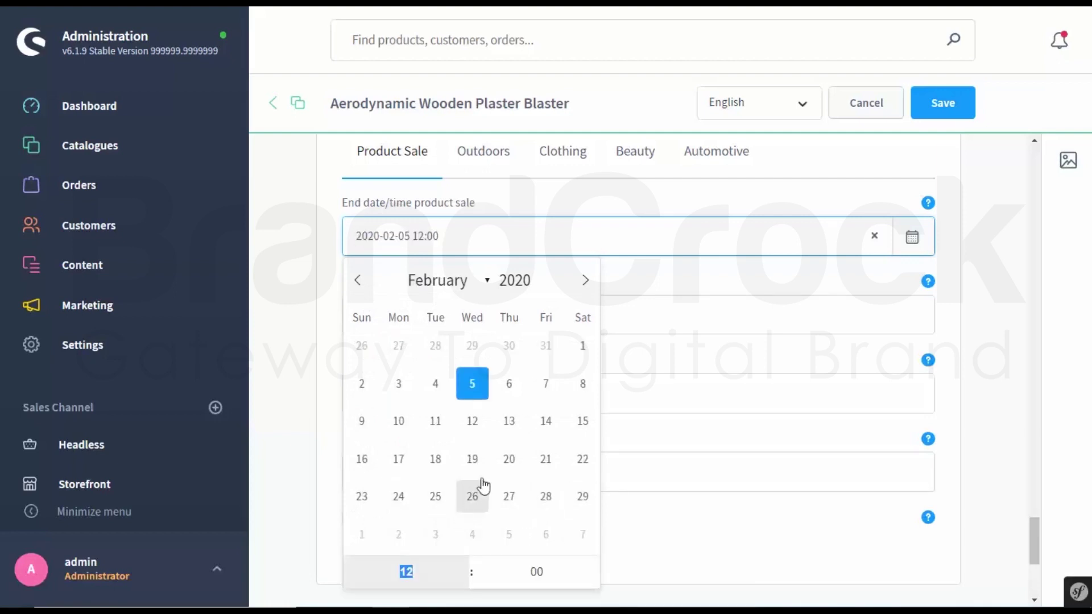
{"action": "left_click", "coordinate": [719, 279]}
Step: Enter the sale title 'sale 50%' and set a deep magenta #8f054c background
{"action": "left_click", "coordinate": [495, 320]}
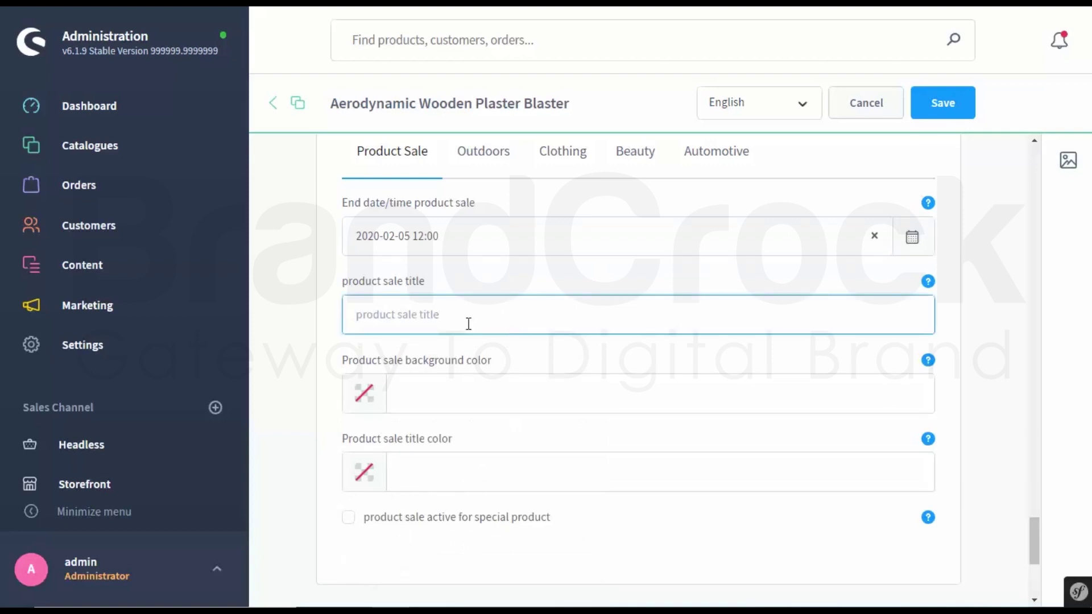
{"action": "type", "text": "sale 50%"}
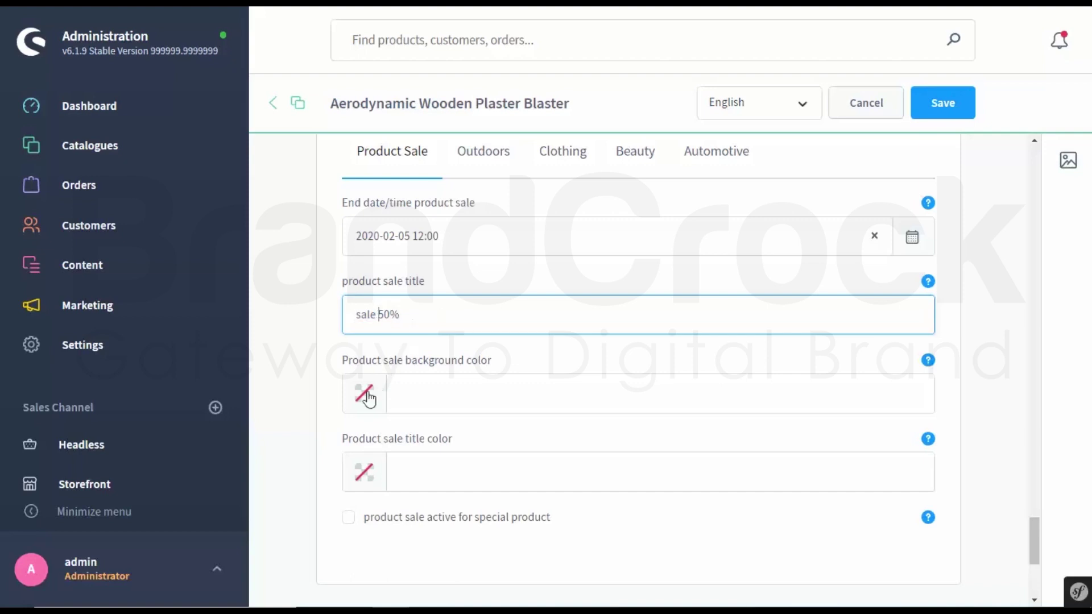
{"action": "left_click", "coordinate": [365, 398]}
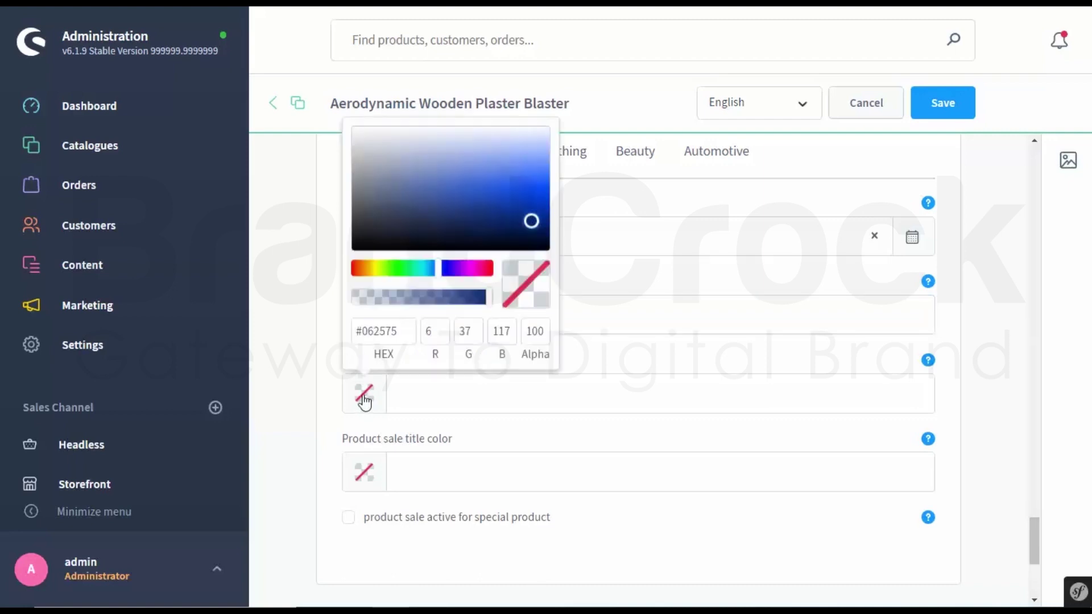
{"action": "left_click", "coordinate": [482, 272]}
{"action": "left_click_drag", "start_coordinate": [524, 229], "coordinate": [535, 214]}
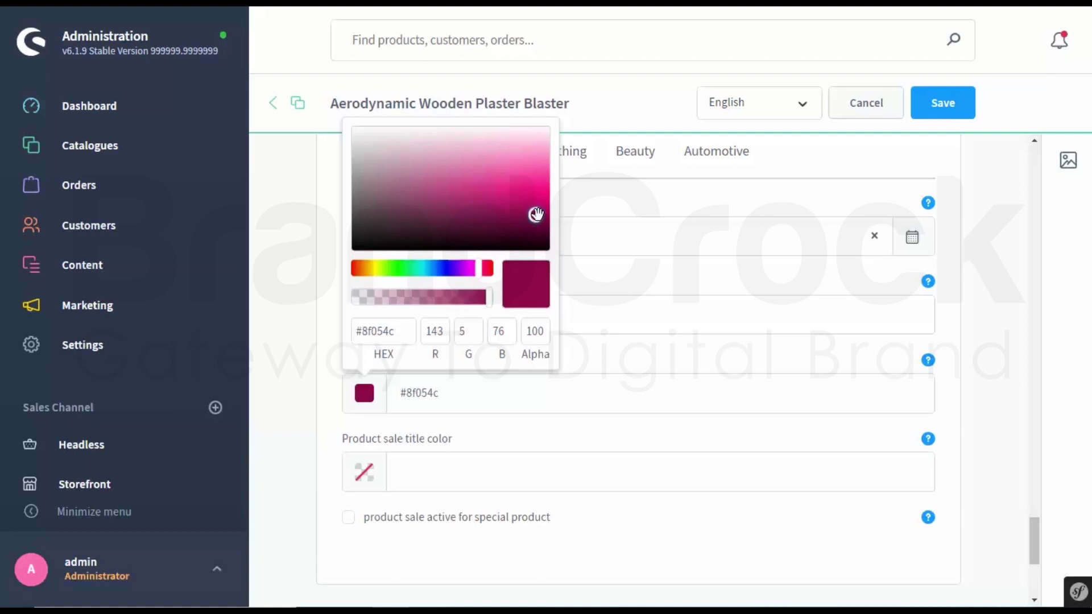
{"action": "left_click", "coordinate": [450, 456]}
Step: Set the sale title colour to #f5f4f4 and save the sale settings
{"action": "left_click", "coordinate": [375, 476]}
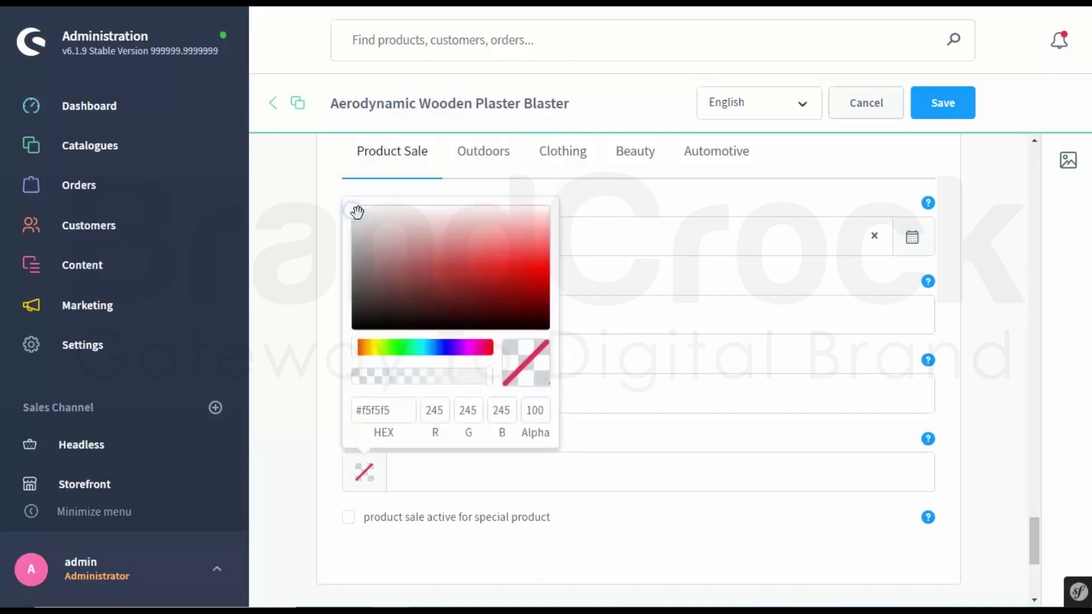
{"action": "left_click_drag", "start_coordinate": [357, 212], "coordinate": [357, 209]}
{"action": "left_click", "coordinate": [359, 537]}
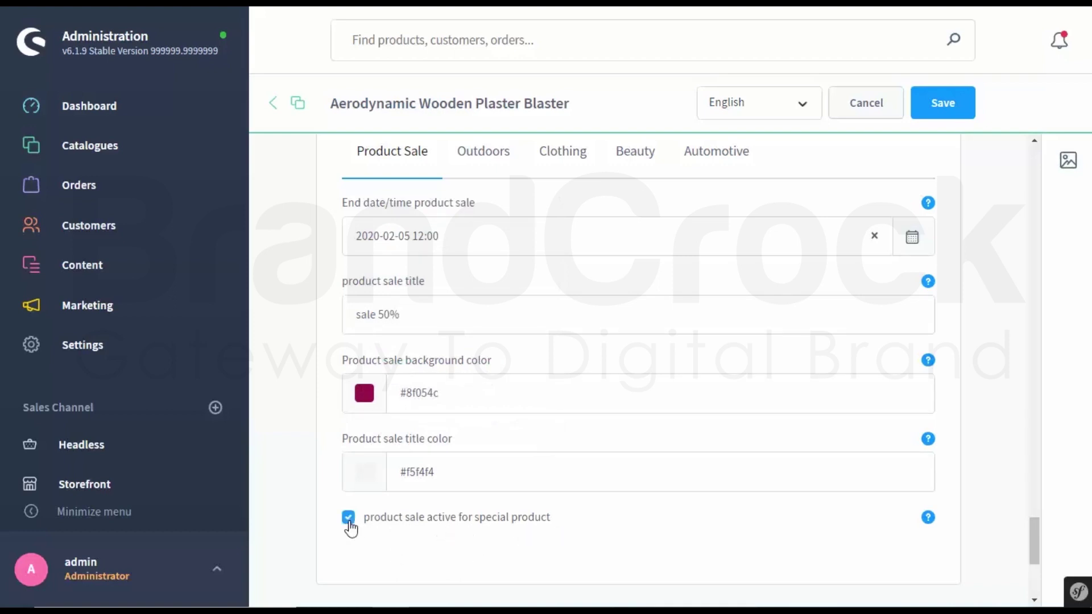
{"action": "left_click", "coordinate": [931, 114]}
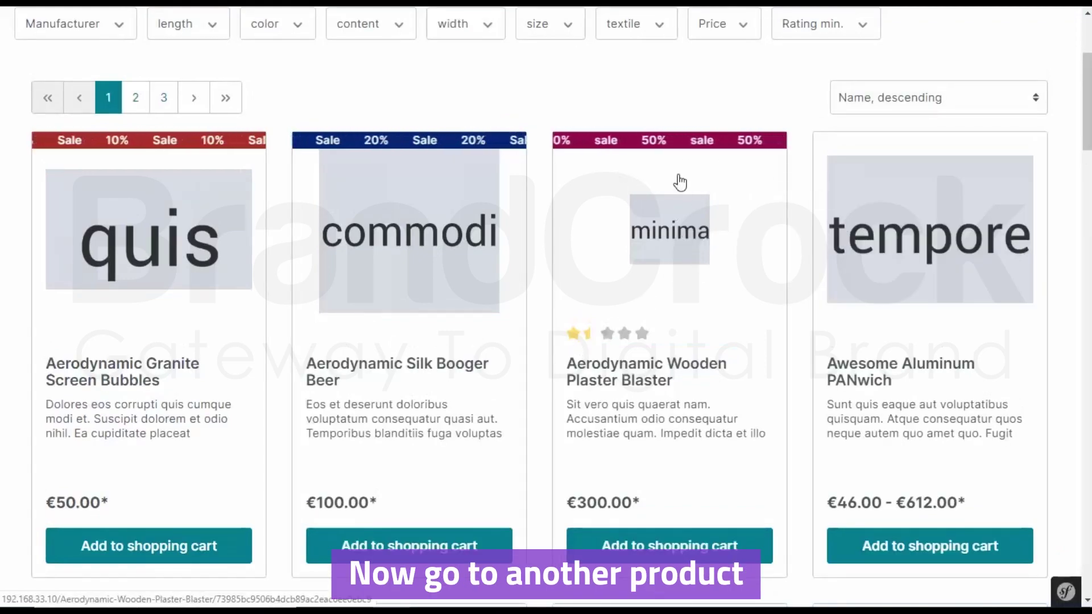
Step: On the refreshed listing showing the 50% ribbon, select the Awesome Aluminum PANwich name
{"action": "left_click_drag", "start_coordinate": [828, 366], "coordinate": [902, 380]}
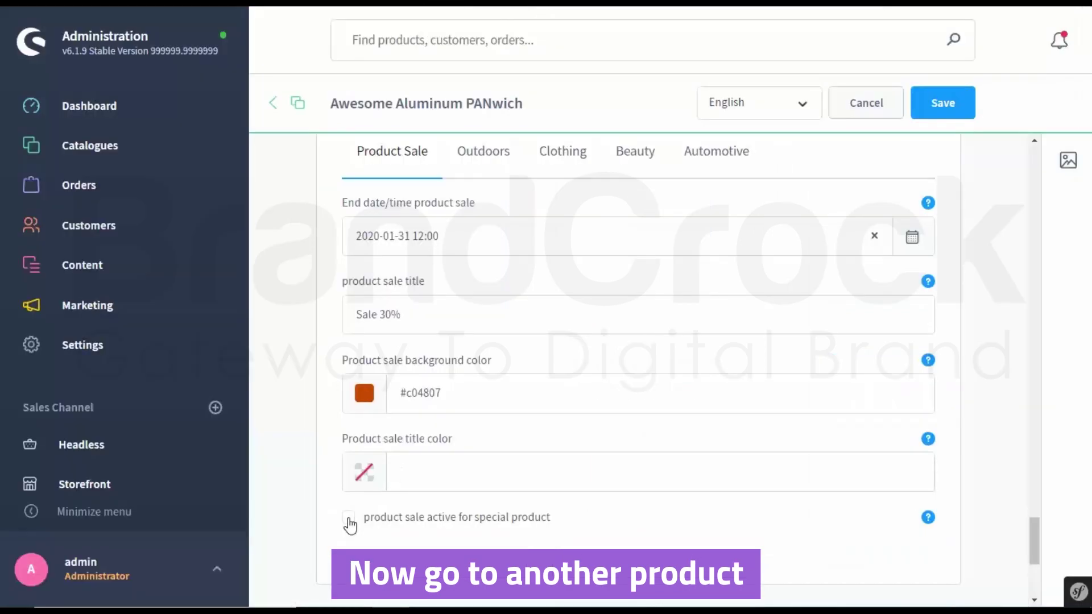
Step: Check the #c04807 background, activate the PANwich's Sale 30% offer and save
{"action": "left_click_drag", "start_coordinate": [463, 392], "coordinate": [405, 393]}
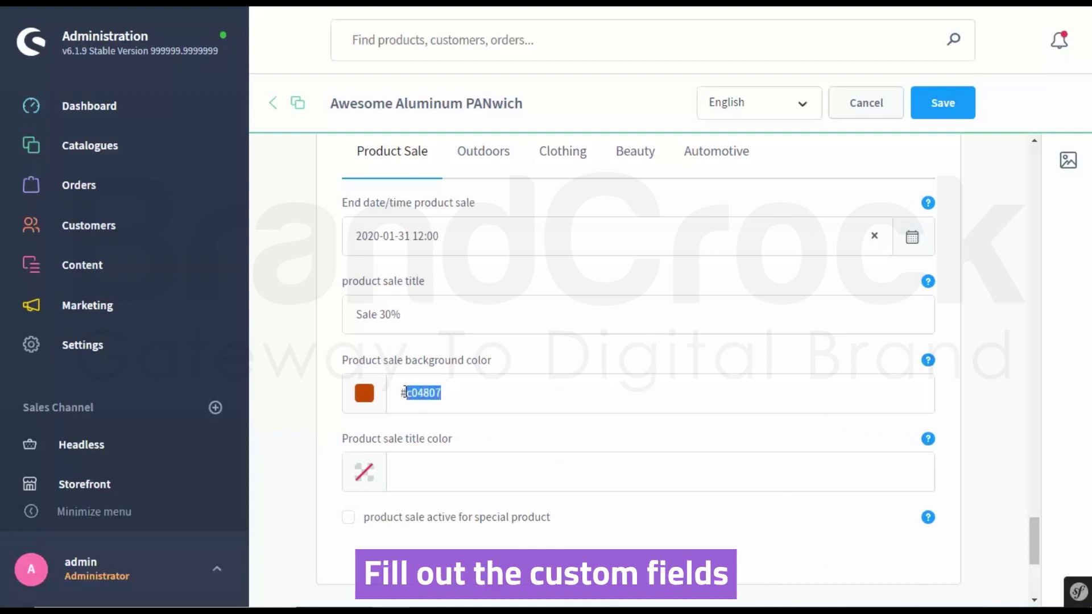
{"action": "left_click", "coordinate": [348, 518]}
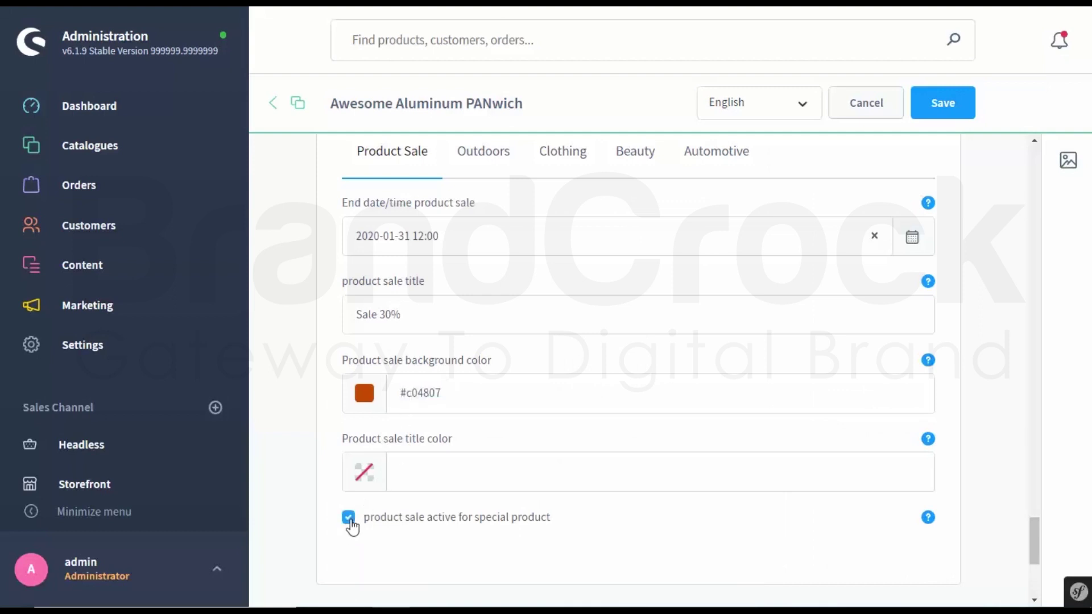
{"action": "left_click", "coordinate": [953, 108]}
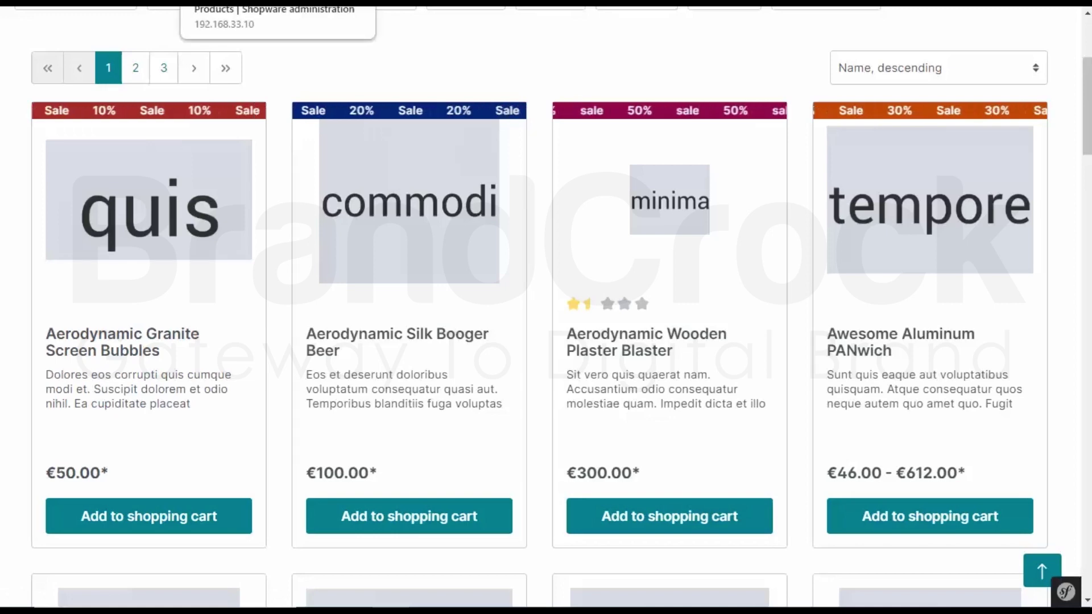
Step: Change the PANwich's sale background from #c04807 to #fb4646, save, and reload the storefront
{"action": "left_click", "coordinate": [239, 3]}
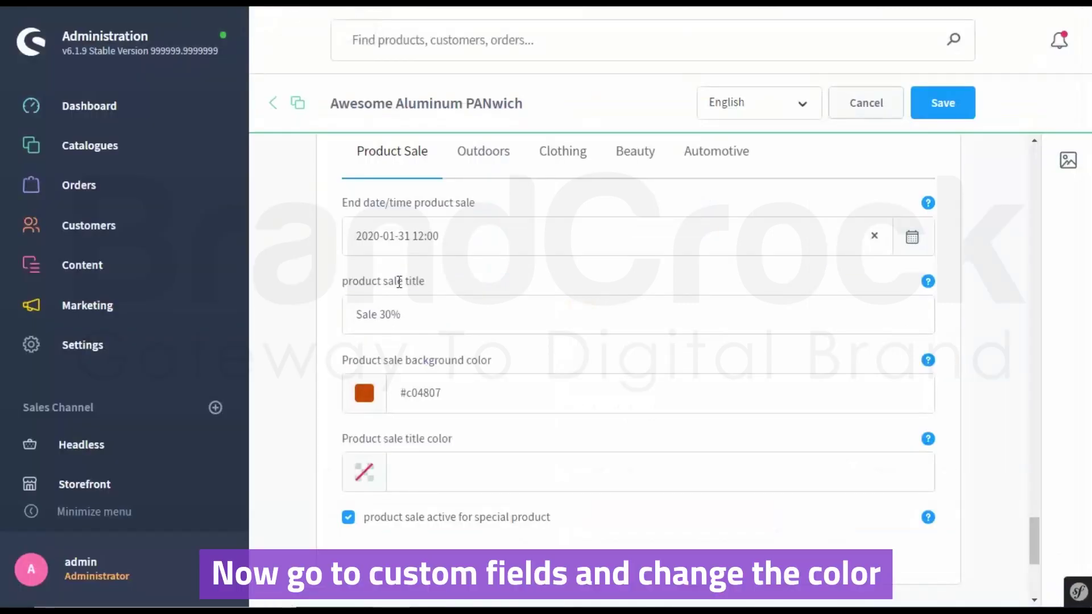
{"action": "left_click", "coordinate": [374, 397]}
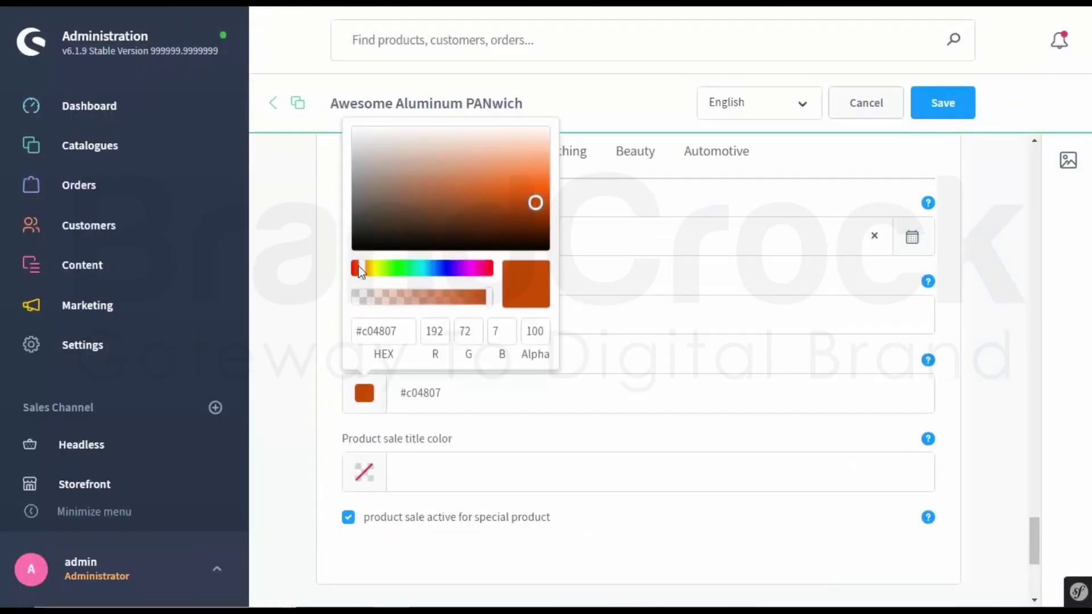
{"action": "left_click_drag", "start_coordinate": [358, 267], "coordinate": [348, 275]}
{"action": "left_click_drag", "start_coordinate": [533, 199], "coordinate": [543, 173]}
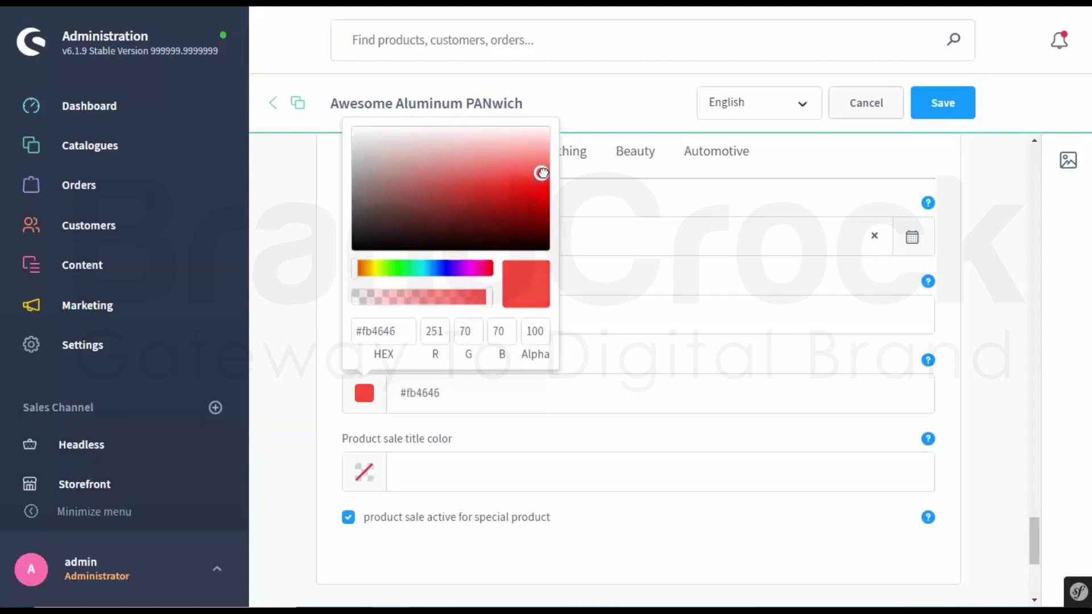
{"action": "left_click", "coordinate": [464, 476]}
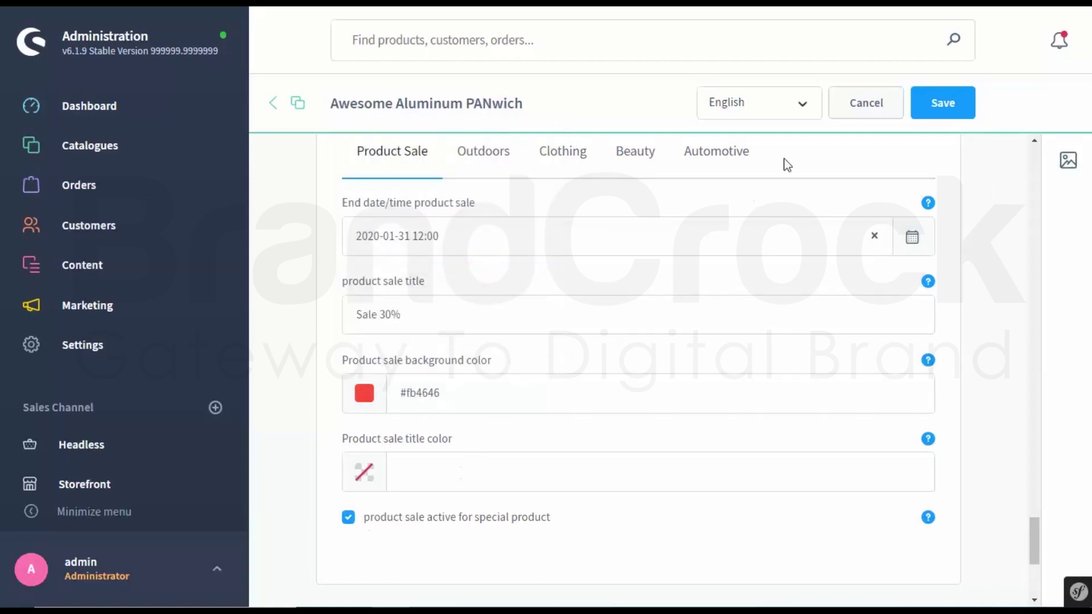
{"action": "left_click", "coordinate": [938, 104]}
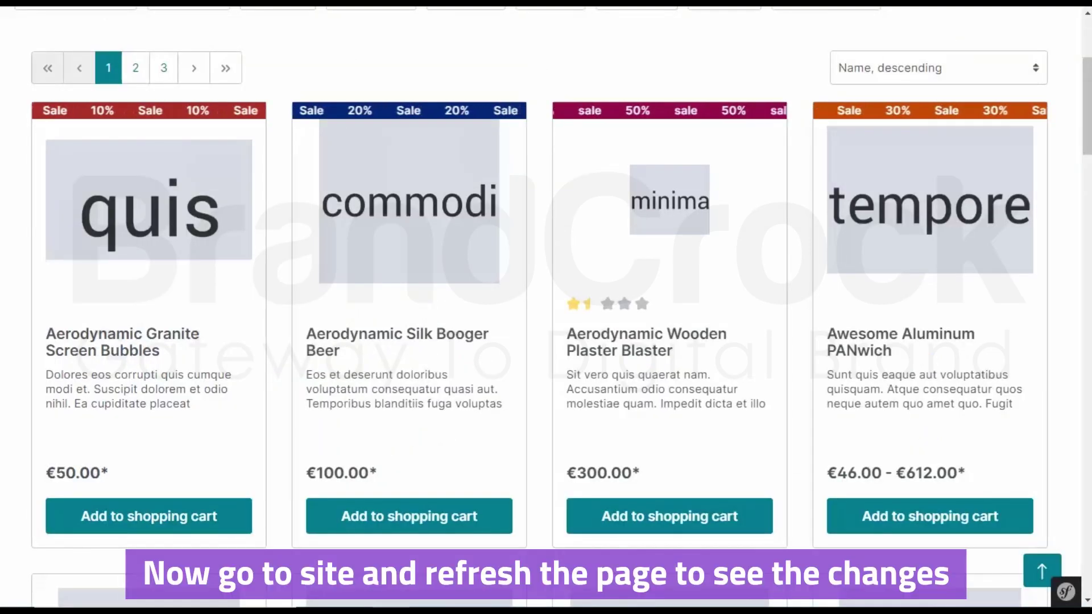
{"action": "key", "text": "F5"}
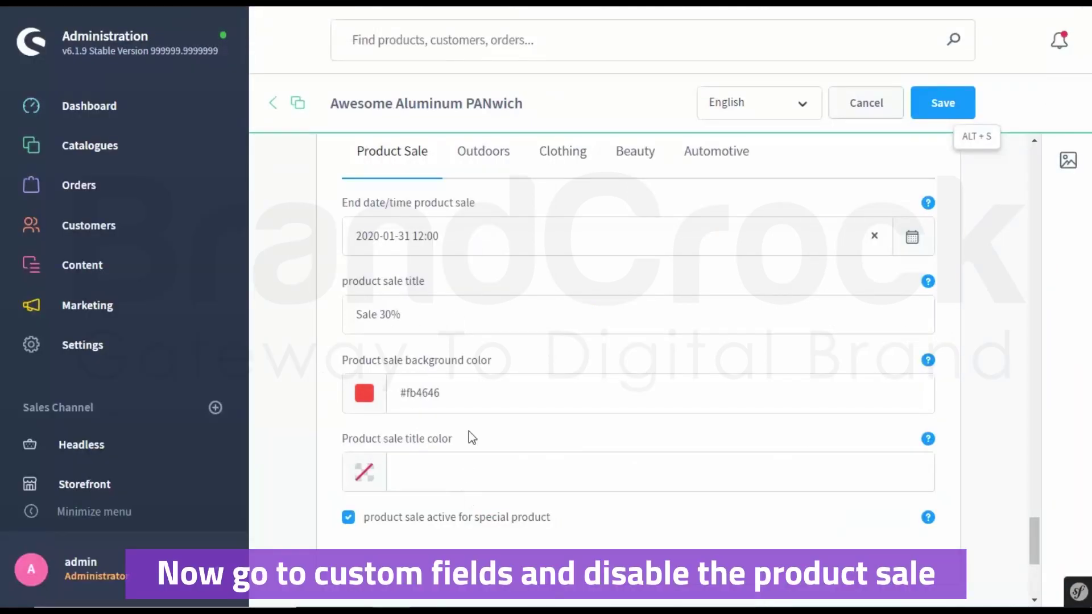
Step: Untick 'product sale active' for the Awesome Aluminum PANwich, save, and reload the storefront
{"action": "left_click", "coordinate": [348, 522]}
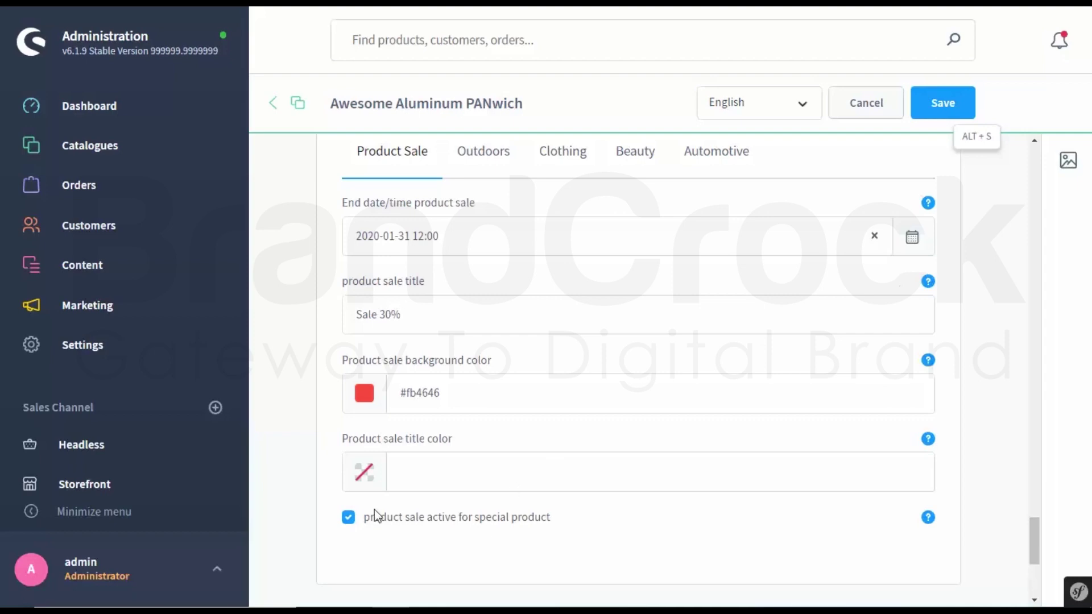
{"action": "left_click", "coordinate": [944, 106]}
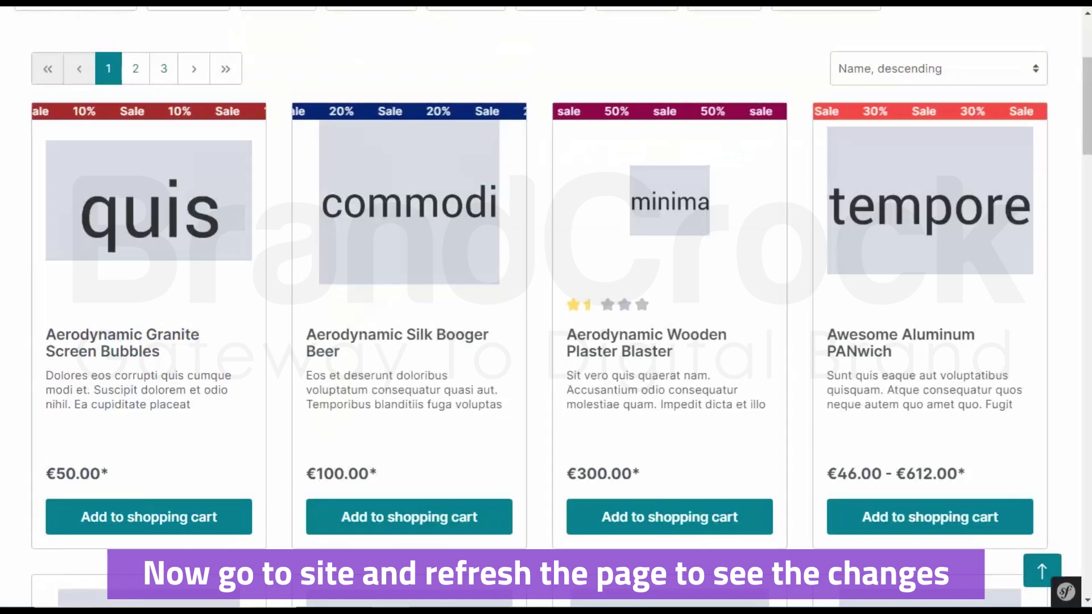
{"action": "key", "text": "F5"}
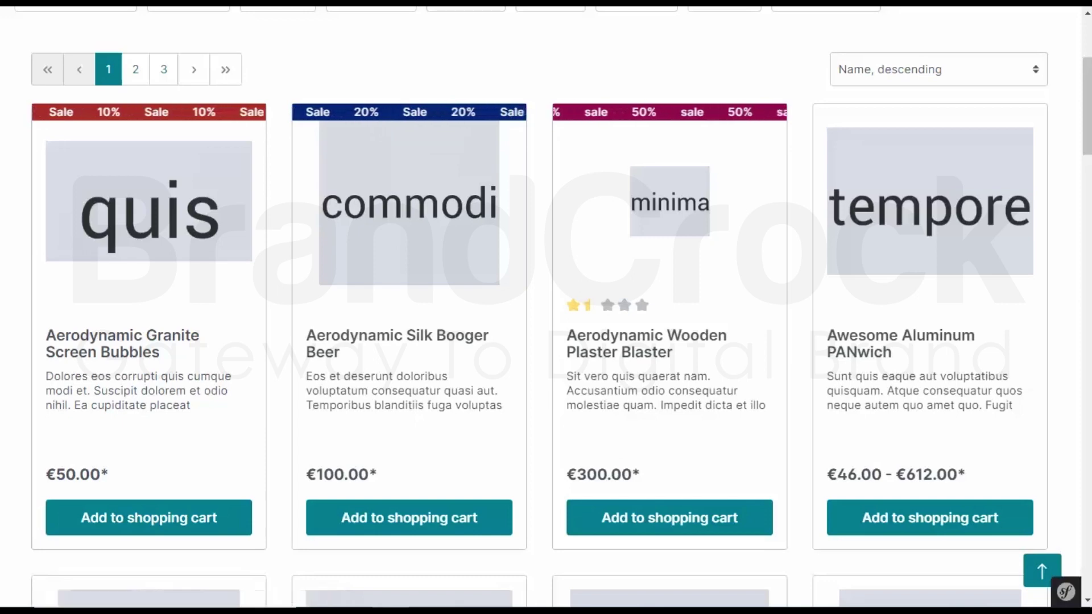
Step: Copy the Aerodynamic Silk Booger Beer name from the storefront into the admin search bar
{"action": "left_click", "coordinate": [233, 2]}
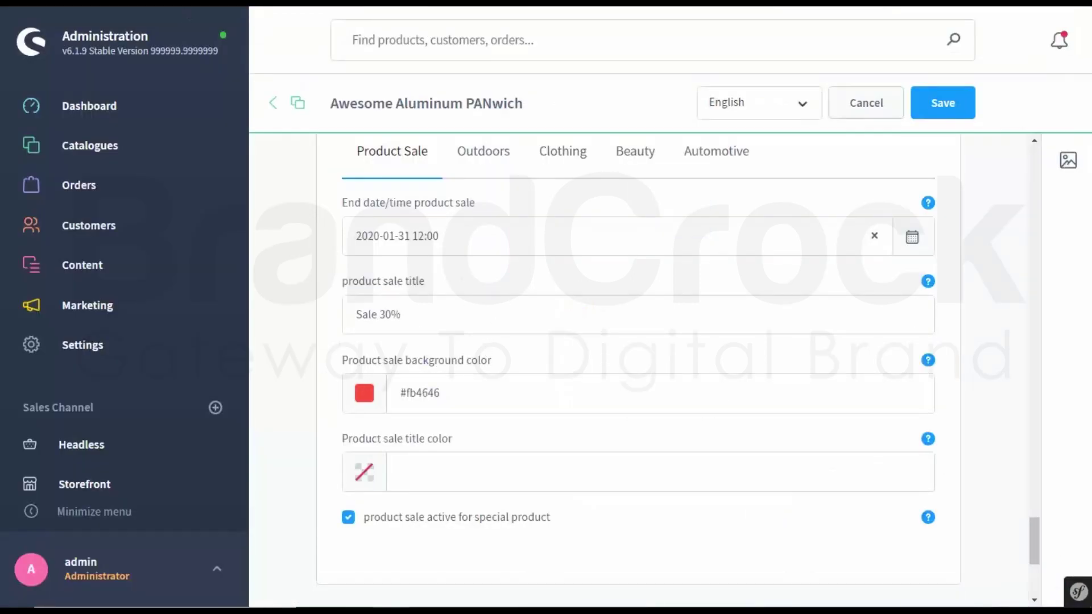
{"action": "left_click", "coordinate": [152, 2]}
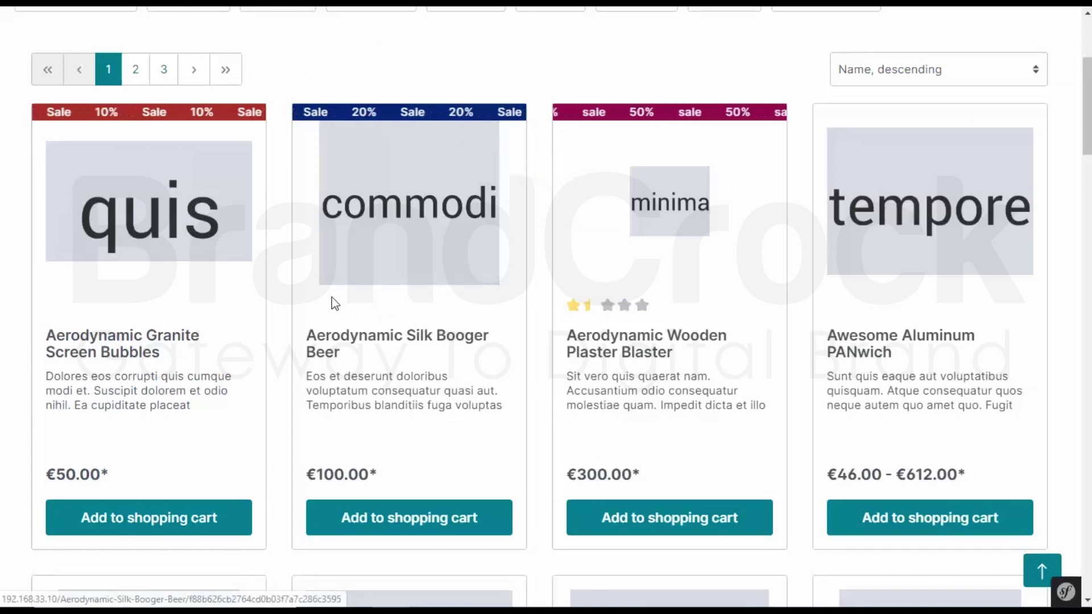
{"action": "left_click_drag", "start_coordinate": [307, 333], "coordinate": [356, 348]}
{"action": "key", "text": "ctrl+c"}
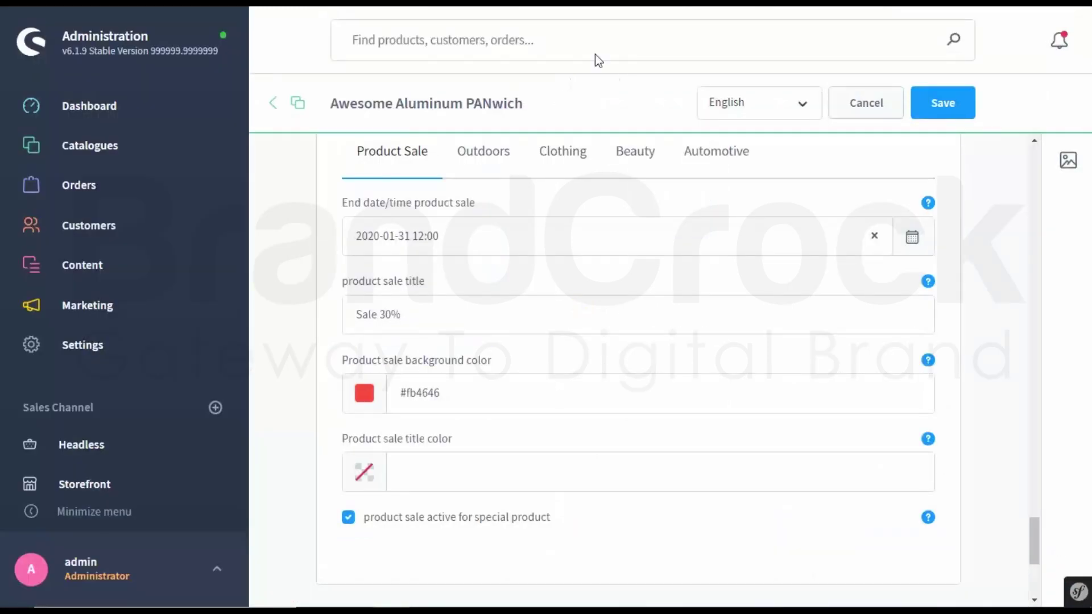
{"action": "left_click", "coordinate": [595, 53]}
{"action": "key", "text": "ctrl+v"}
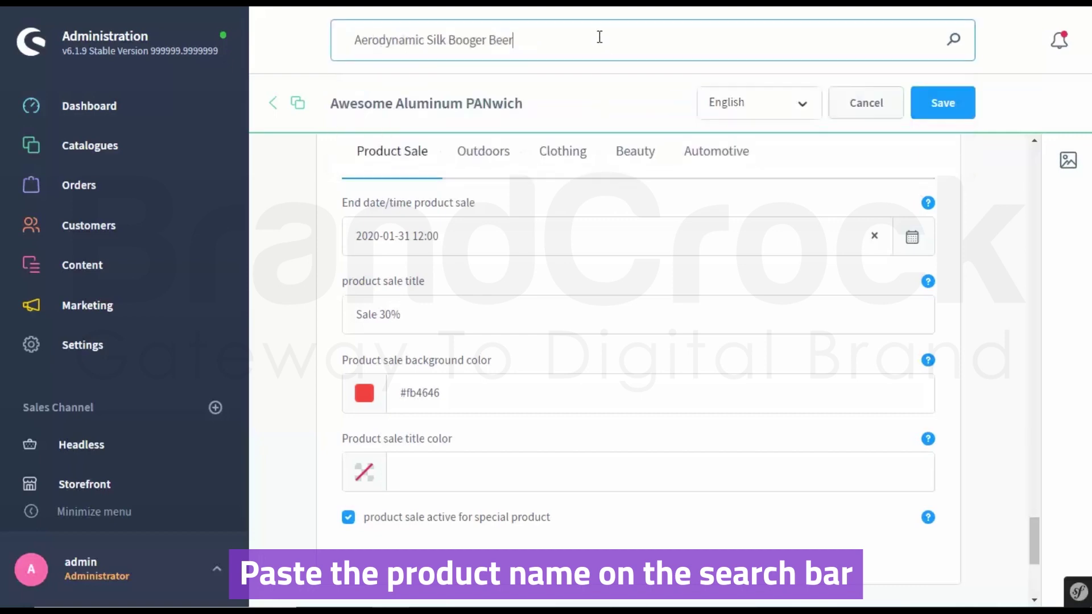
Step: Open Aerodynamic Silk Booger Beer, delete its 'Sale 20%' title, untick the sale, and save
{"action": "left_click", "coordinate": [870, 134]}
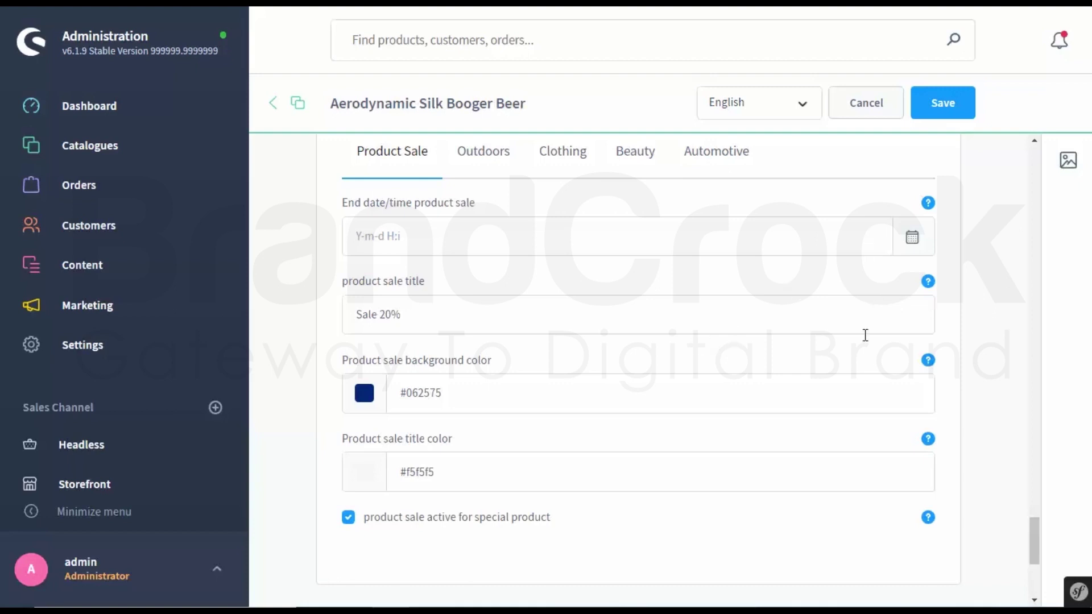
{"action": "left_click_drag", "start_coordinate": [553, 318], "coordinate": [322, 296]}
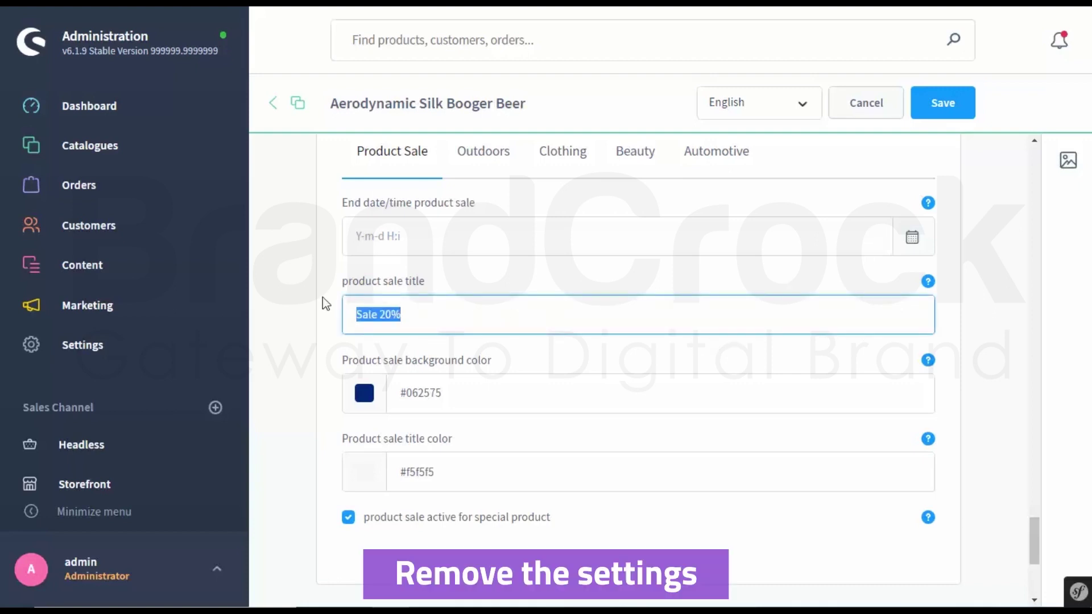
{"action": "key", "text": "BackSpace"}
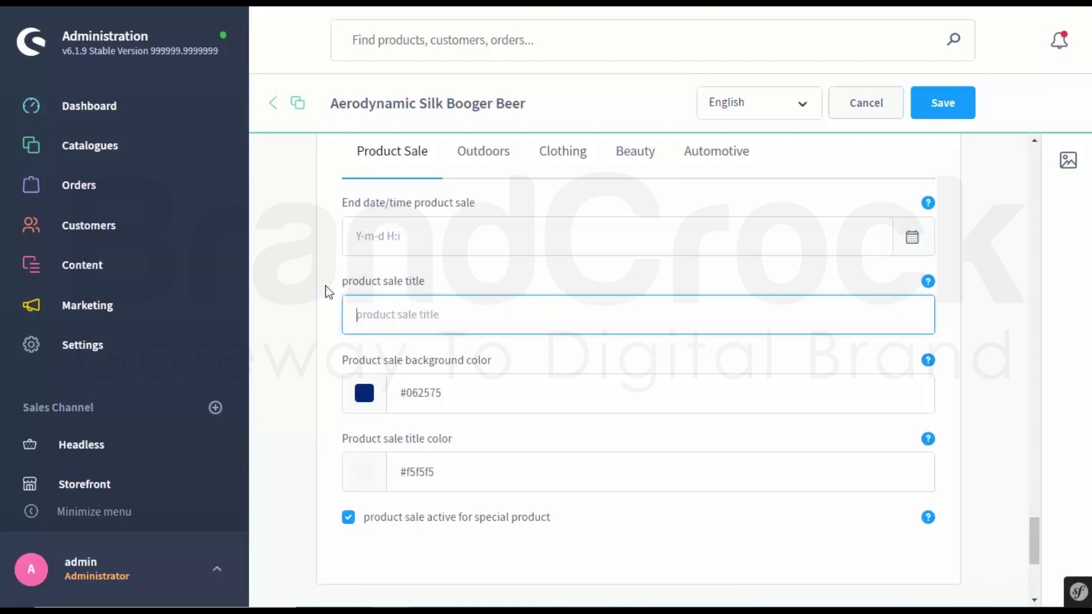
{"action": "left_click", "coordinate": [348, 519]}
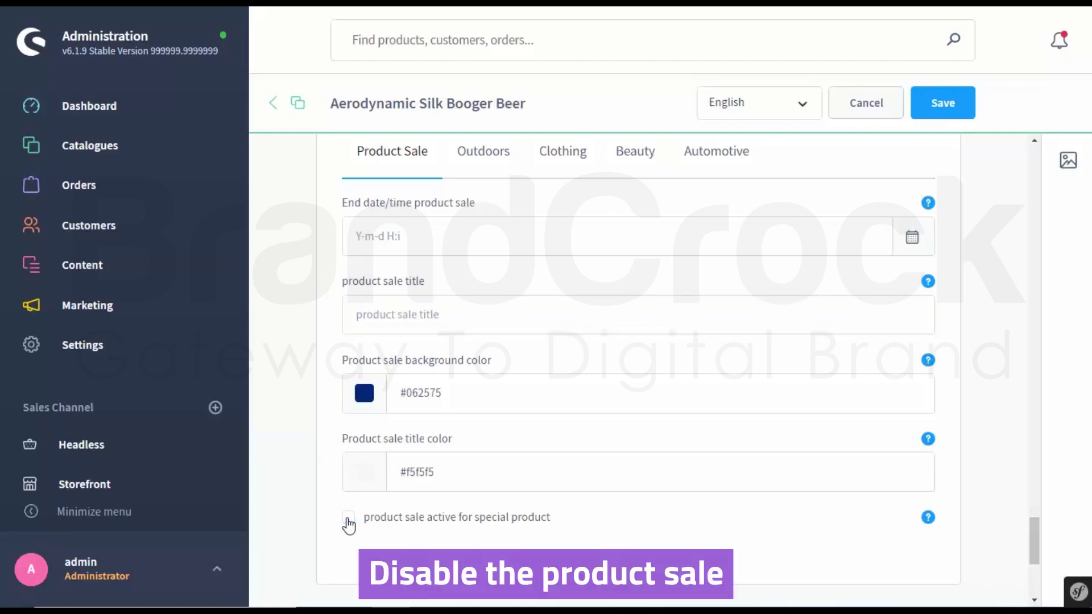
{"action": "left_click", "coordinate": [964, 114]}
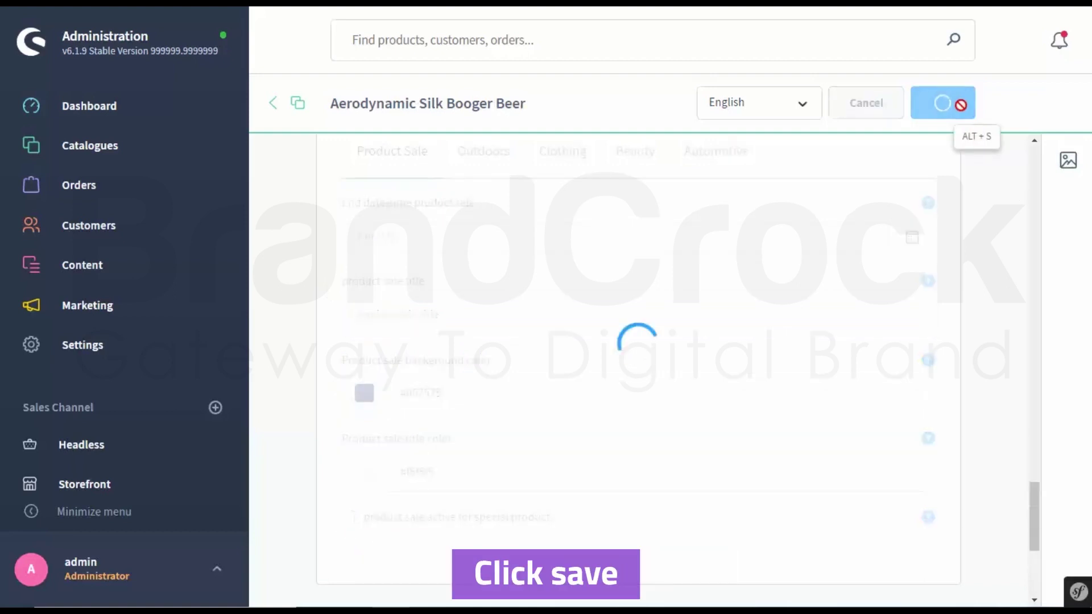